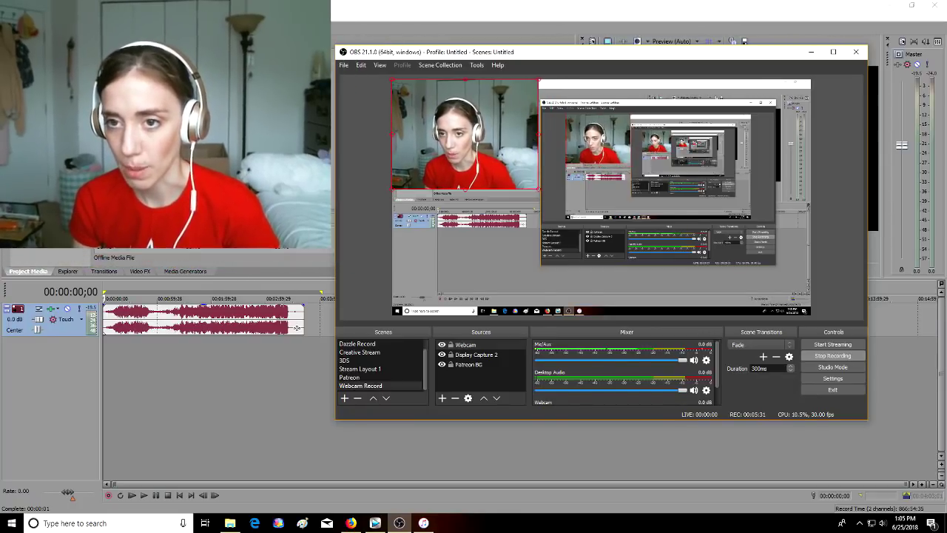
- Switch to Vegas Pro, select the song clip on the audio track, and play it from about 00:00:02
{"action": "key", "text": "alt+Tab"}
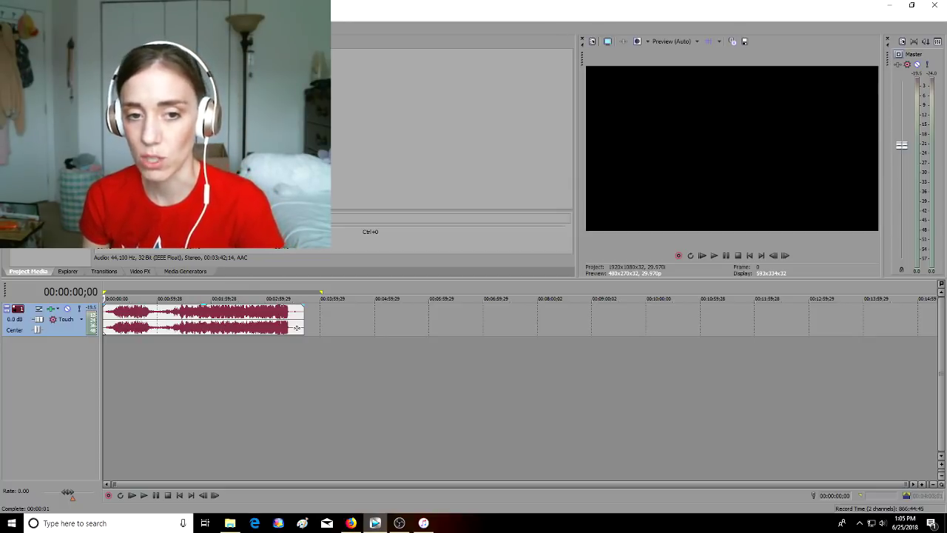
{"action": "left_click", "coordinate": [114, 326]}
{"action": "scroll", "coordinate": [114, 326], "scroll_direction": "up", "scroll_amount": 4}
{"action": "scroll", "coordinate": [113, 326], "scroll_direction": "up", "scroll_amount": 3}
{"action": "scroll", "coordinate": [521, 319], "scroll_direction": "down", "scroll_amount": 3}
{"action": "scroll", "coordinate": [520, 319], "scroll_direction": "up", "scroll_amount": 2}
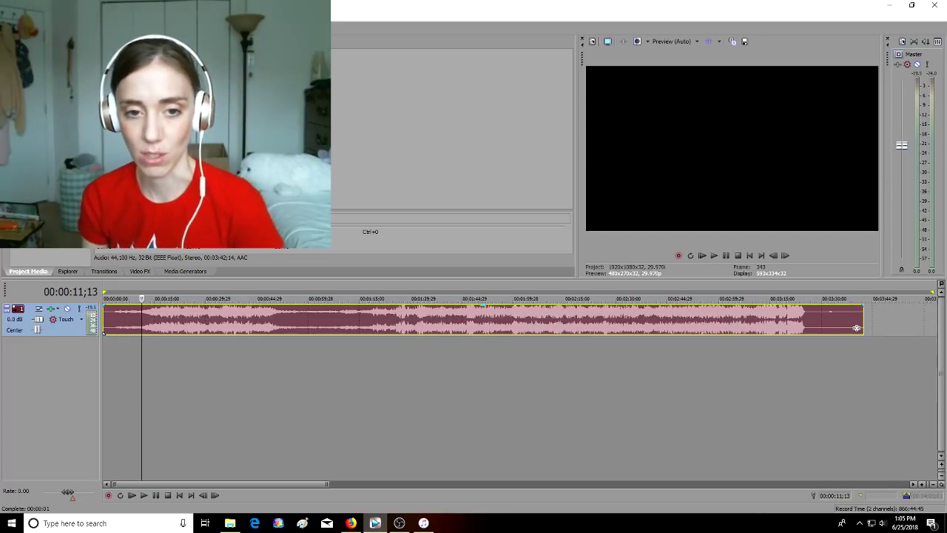
{"action": "key", "text": "space"}
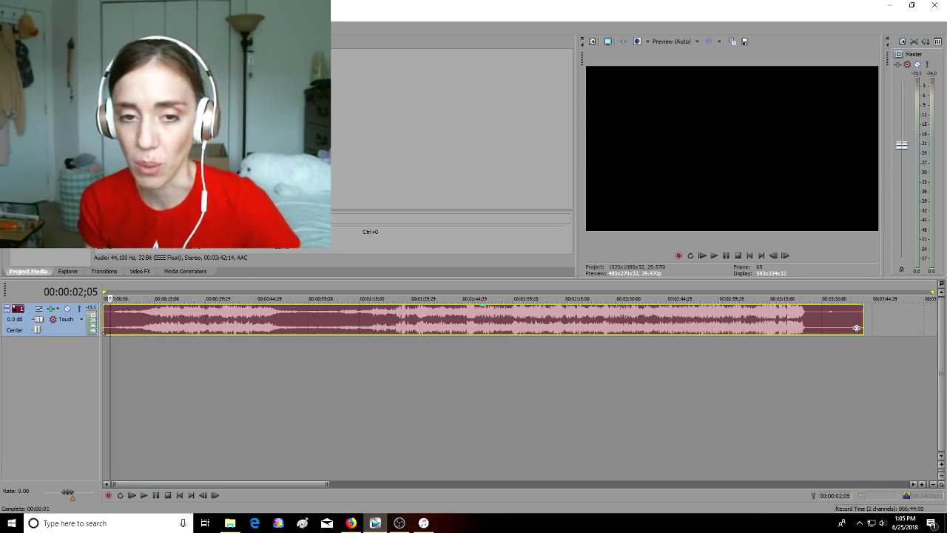
{"action": "left_click", "coordinate": [702, 255]}
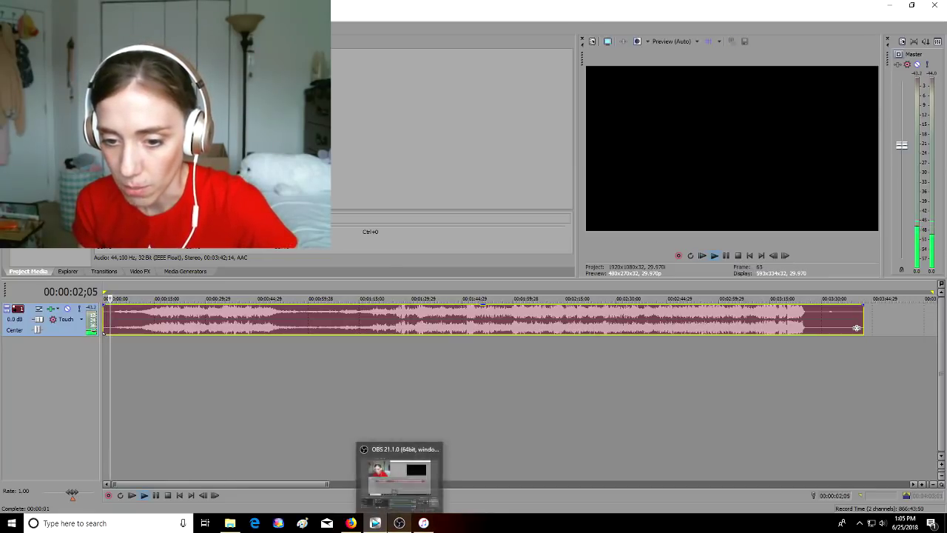
- Switch to OBS, lower the Desktop Audio level to -19.1 dB, and return to Vegas Pro to hear the song through
{"action": "left_click", "coordinate": [399, 522]}
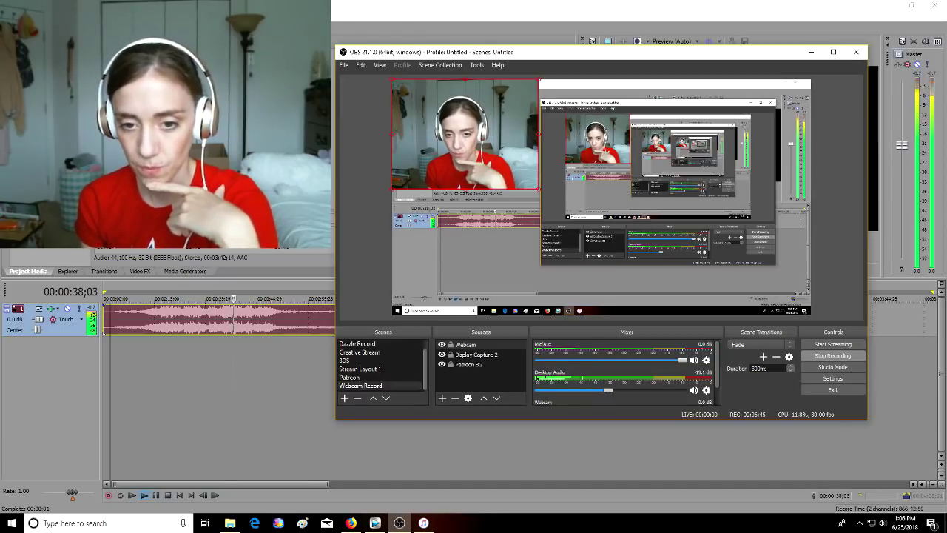
{"action": "left_click", "coordinate": [375, 523]}
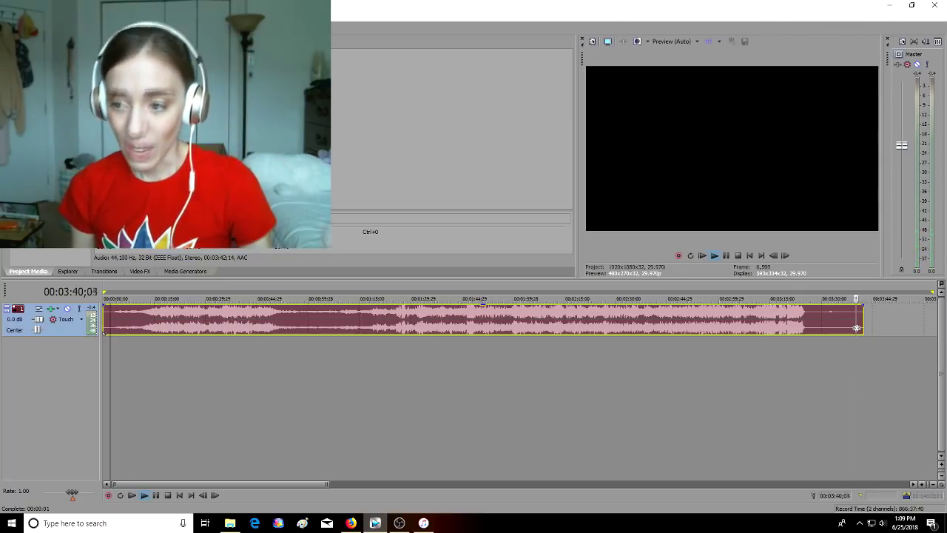
{"action": "left_click", "coordinate": [400, 523]}
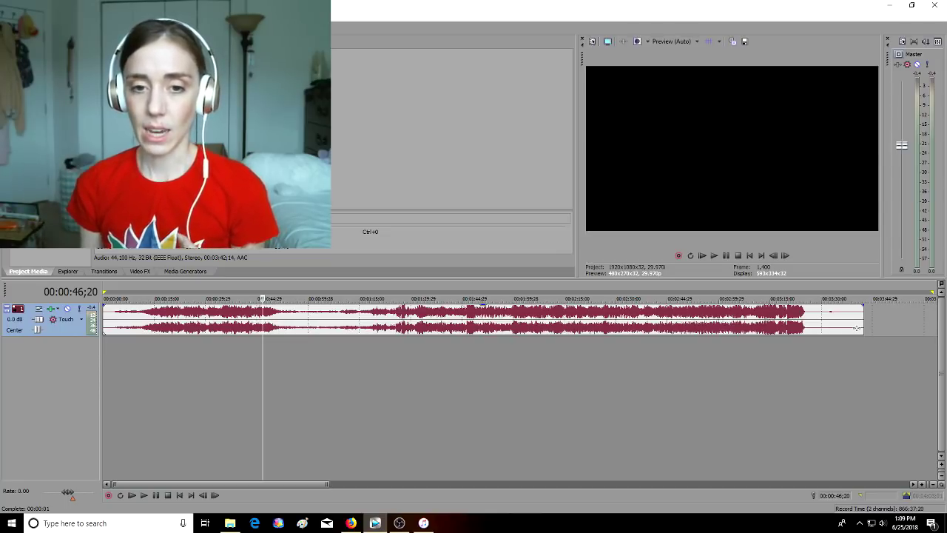
- Mark the stretch of the song from about 00:00:12 to 00:00:56 as the loop region
{"action": "left_click_drag", "start_coordinate": [143, 298], "coordinate": [296, 298]}
{"action": "left_click", "coordinate": [356, 298]}
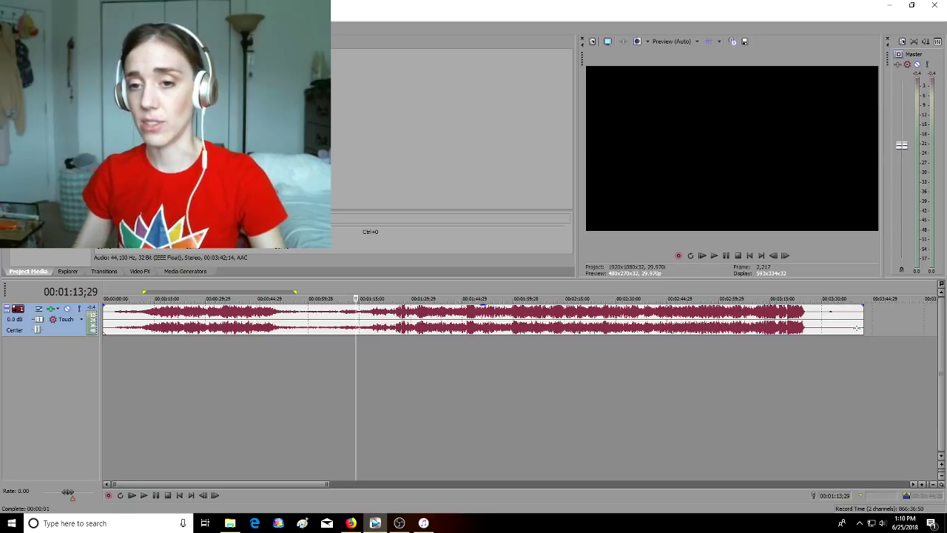
- Play the song from about 00:01:07 and pause at 00:02:13;12
{"action": "left_click", "coordinate": [463, 319]}
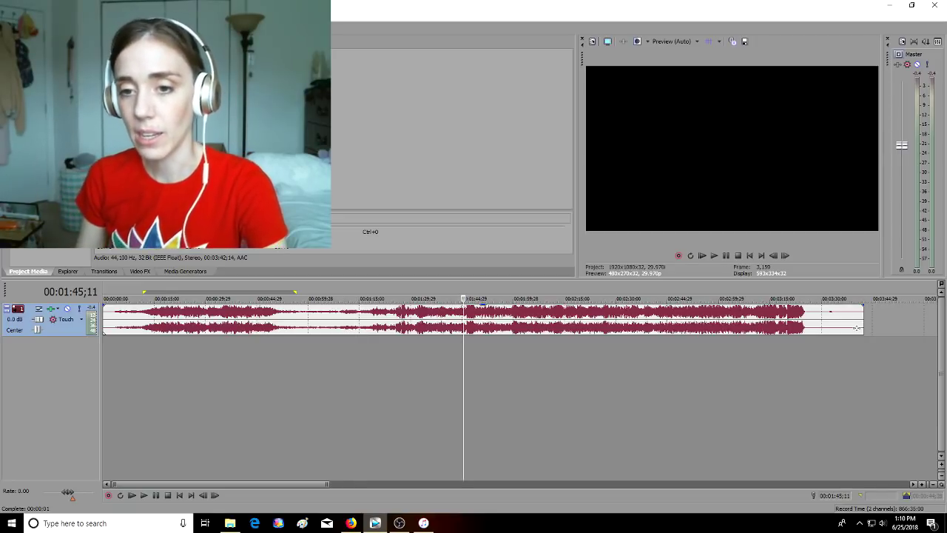
{"action": "left_click", "coordinate": [455, 319]}
{"action": "left_click", "coordinate": [332, 319]}
{"action": "left_click", "coordinate": [714, 255]}
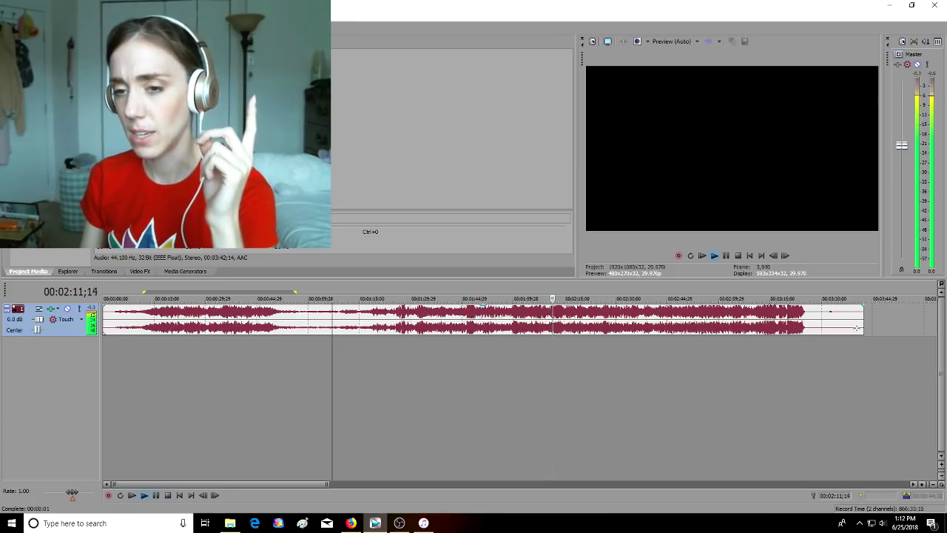
{"action": "left_click", "coordinate": [726, 256]}
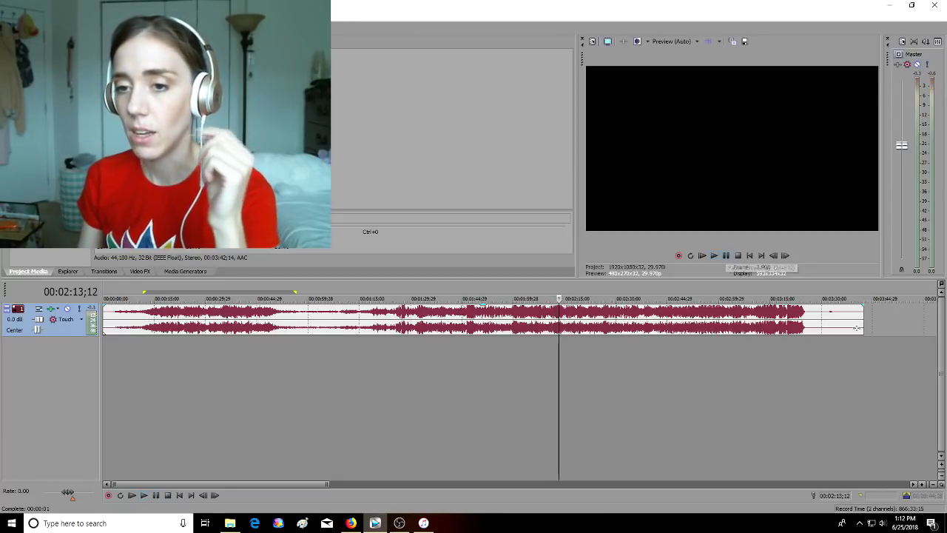
- Replay the song from 00:02:09;01 and step the playback cursor frame by frame to 00:02:13;24
{"action": "left_click", "coordinate": [856, 327]}
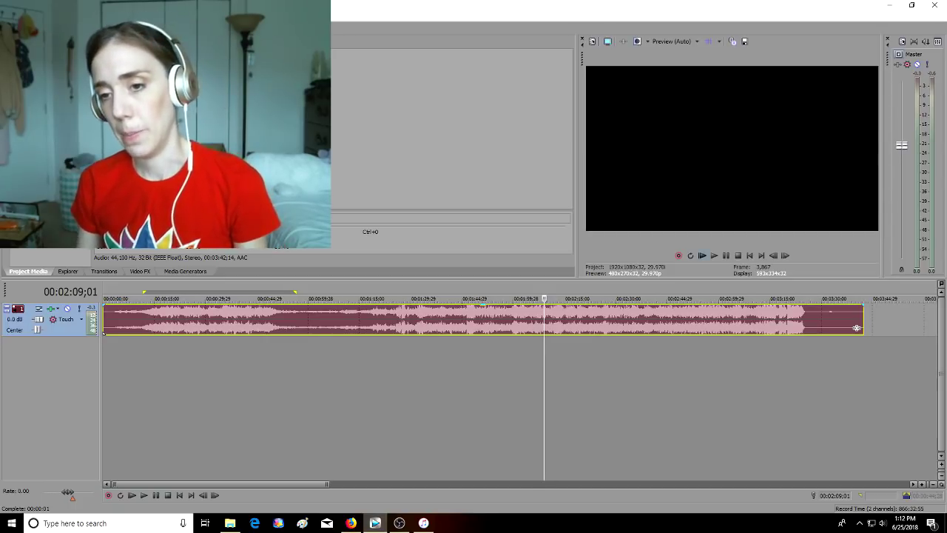
{"action": "key", "text": "space"}
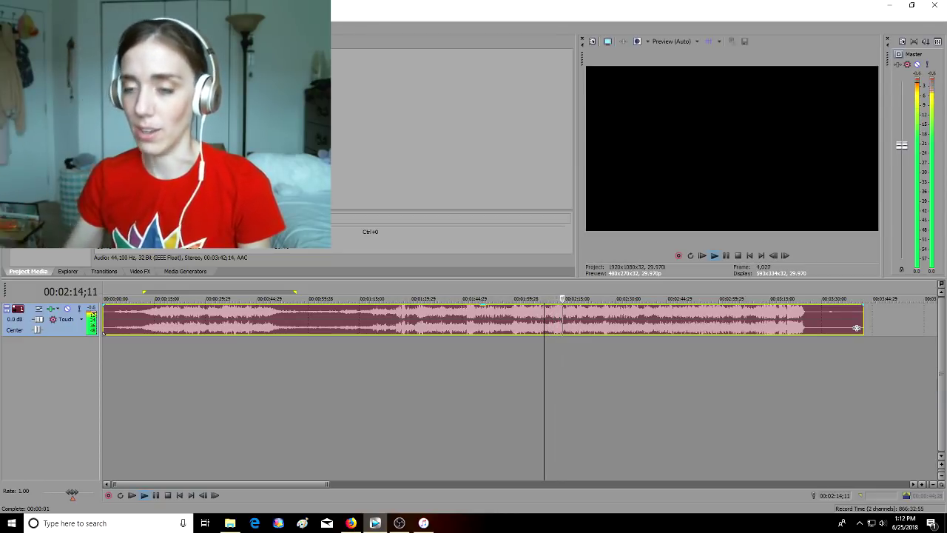
{"action": "key", "text": "space"}
{"action": "key", "text": "Left"}
{"action": "key", "text": "Left"}
{"action": "key", "text": "Left"}
{"action": "key", "text": "Left"}
{"action": "key", "text": "Left"}
{"action": "key", "text": "Left"}
{"action": "key", "text": "Left"}
{"action": "key", "text": "Left"}
{"action": "key", "text": "Left"}
{"action": "key", "text": "Left"}
{"action": "key", "text": "Left"}
{"action": "key", "text": "Left"}
{"action": "key", "text": "Left"}
{"action": "key", "text": "Left"}
{"action": "key", "text": "Left"}
{"action": "key", "text": "Right"}
{"action": "key", "text": "Right"}
{"action": "key", "text": "Right"}
{"action": "key", "text": "Right"}
{"action": "key", "text": "Right"}
{"action": "key", "text": "Right"}
{"action": "key", "text": "Right"}
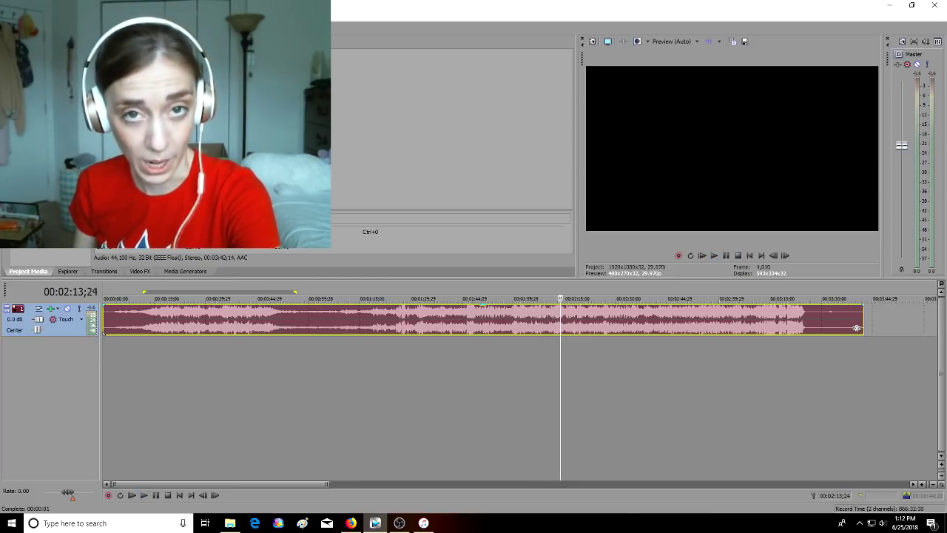
- Play the song's final section from about 00:02:59 and split the clip at 00:03:05;23
{"action": "left_click", "coordinate": [751, 319]}
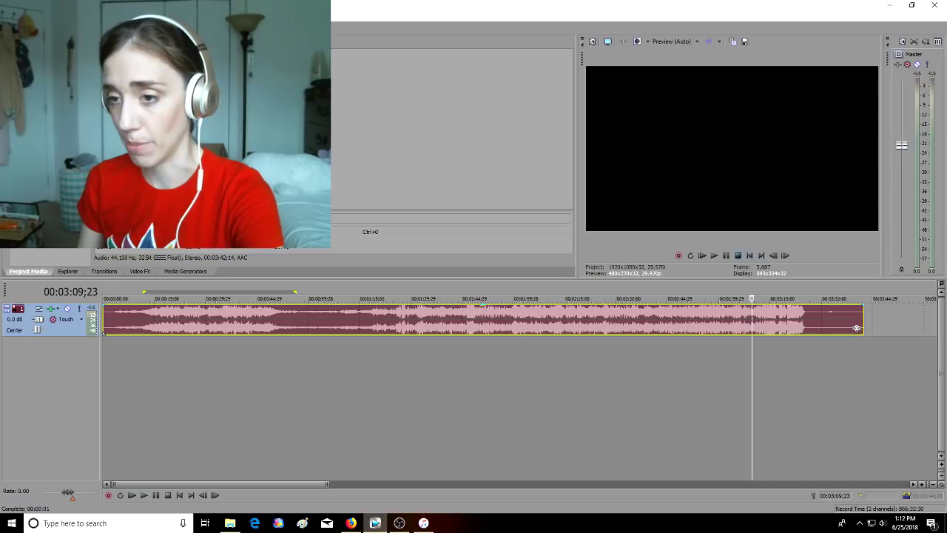
{"action": "key", "text": "space"}
{"action": "left_click", "coordinate": [714, 392]}
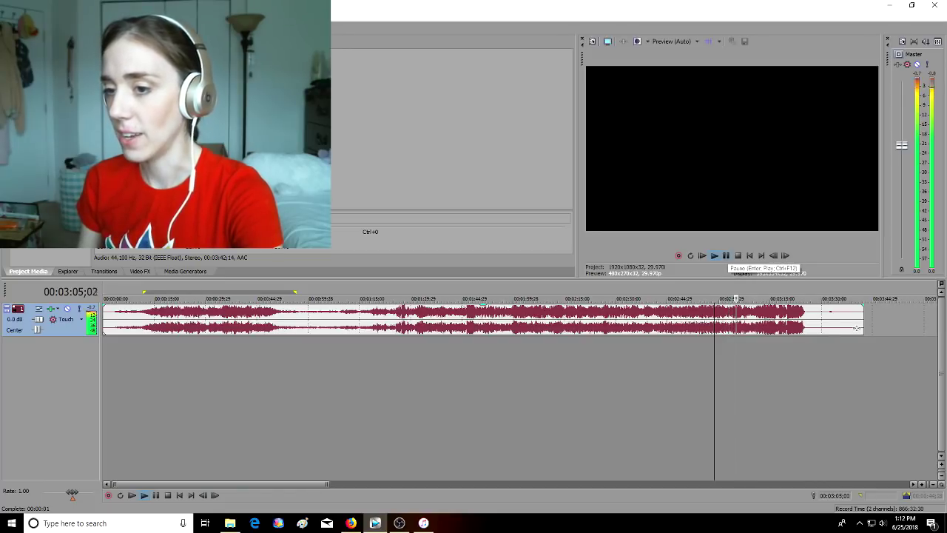
{"action": "left_click", "coordinate": [726, 255]}
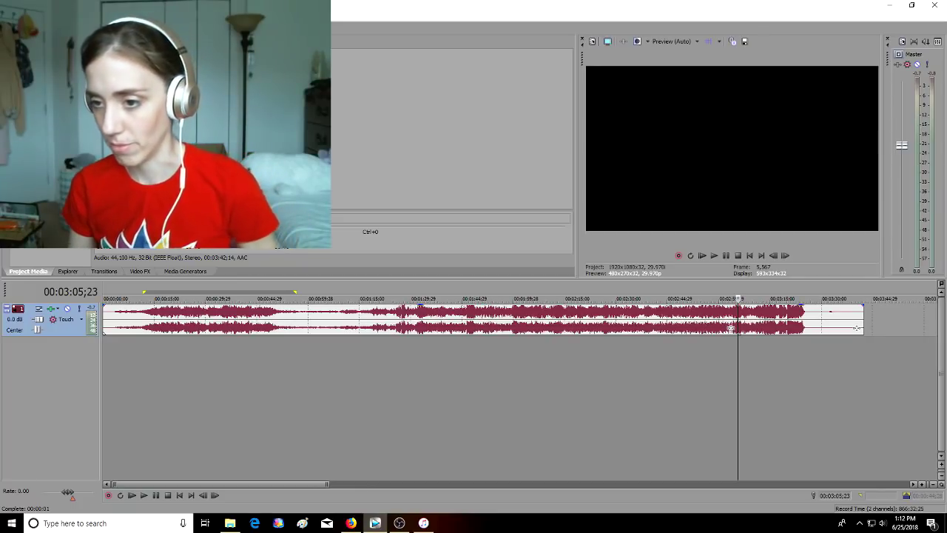
- Trim the end of the first clip back to about 00:02:10 and move the ending clip away to leave a gap
{"action": "left_click_drag", "start_coordinate": [731, 328], "coordinate": [540, 328]}
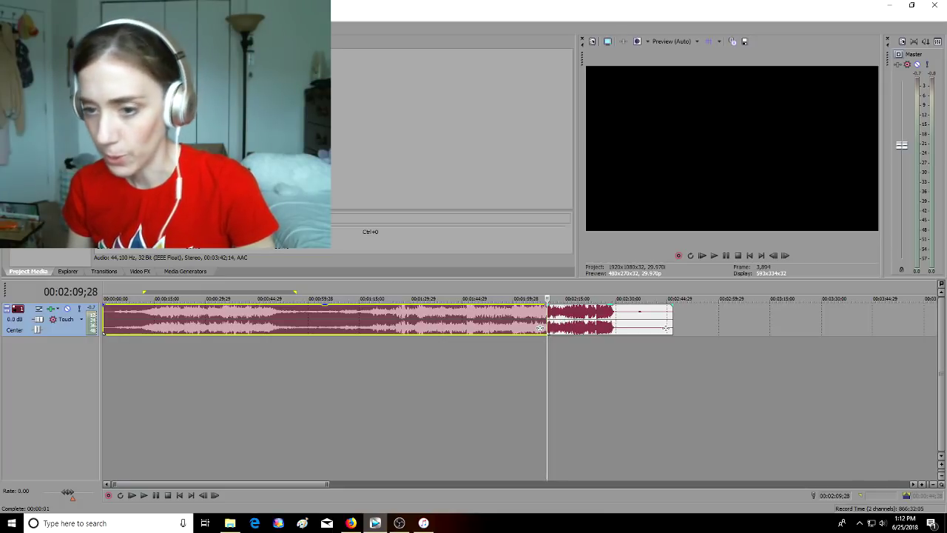
{"action": "left_click_drag", "start_coordinate": [583, 319], "coordinate": [626, 319]}
- Play the first clip from 00:02:03;21 and extend its end to about 00:02:15
{"action": "left_click", "coordinate": [526, 319]}
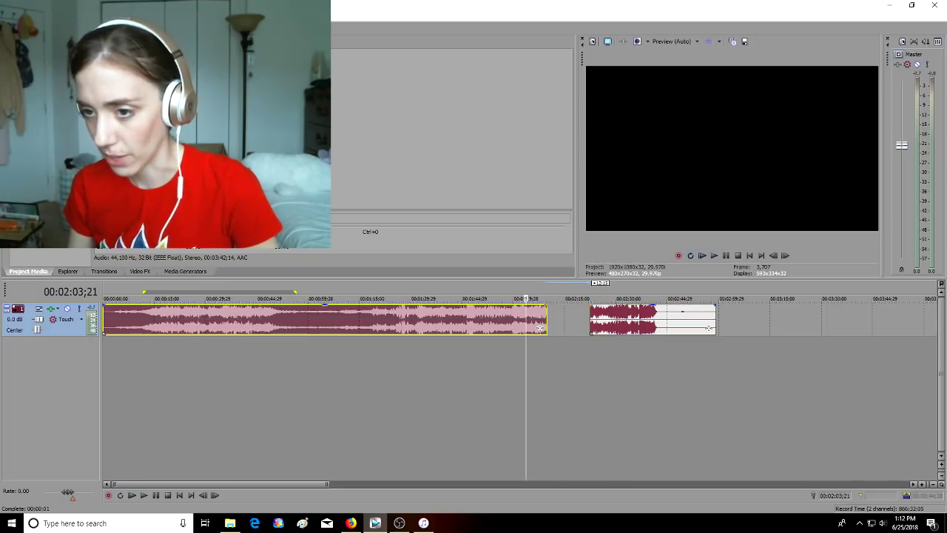
{"action": "left_click", "coordinate": [713, 256]}
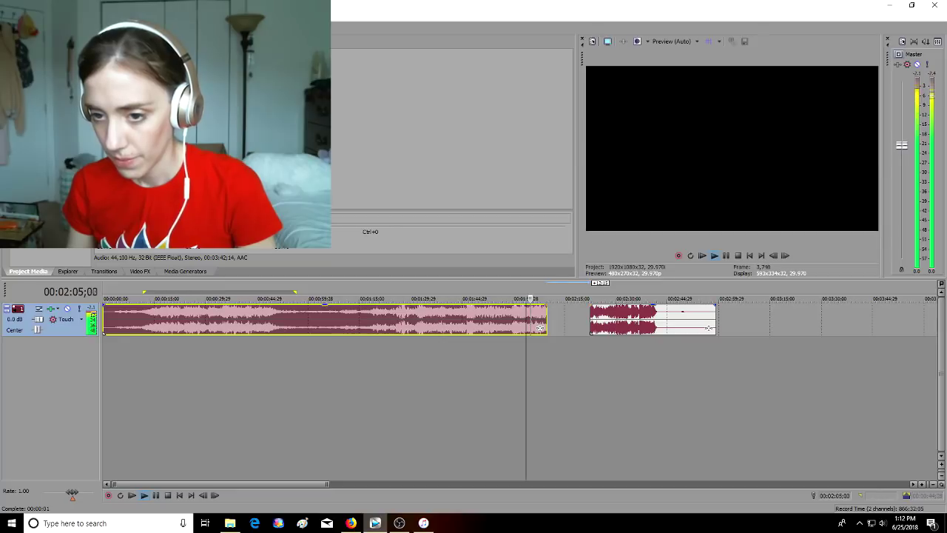
{"action": "scroll", "coordinate": [709, 328], "scroll_direction": "up", "scroll_amount": 2}
{"action": "left_click_drag", "start_coordinate": [540, 328], "coordinate": [577, 328]}
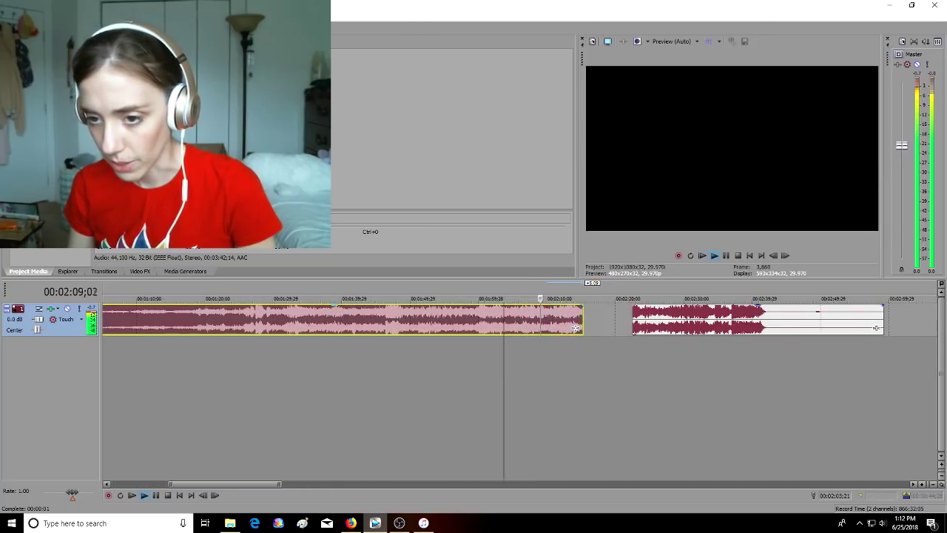
{"action": "mouse_move", "coordinate": [575, 328]}
{"action": "left_mouse_down"}
{"action": "mouse_move", "coordinate": [585, 328]}
{"action": "mouse_move", "coordinate": [575, 328]}
{"action": "left_mouse_up"}
{"action": "key", "text": "Return"}
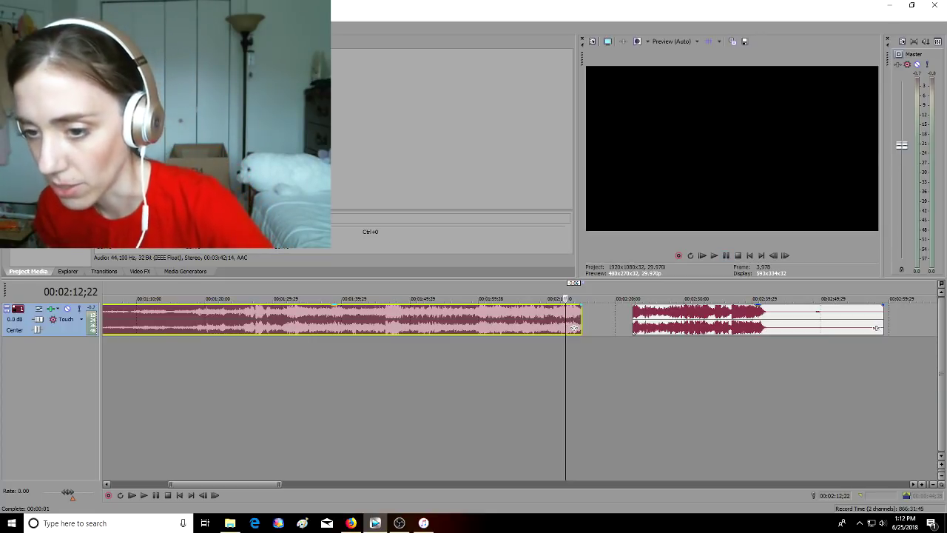
- Play the start of the ending clip and extend its beginning slightly earlier
{"action": "key", "text": "Return"}
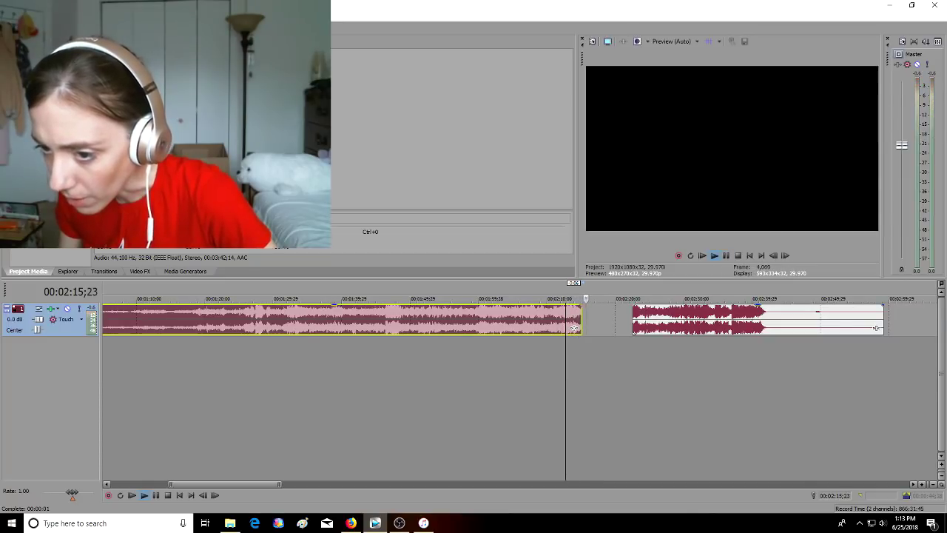
{"action": "left_click", "coordinate": [633, 370]}
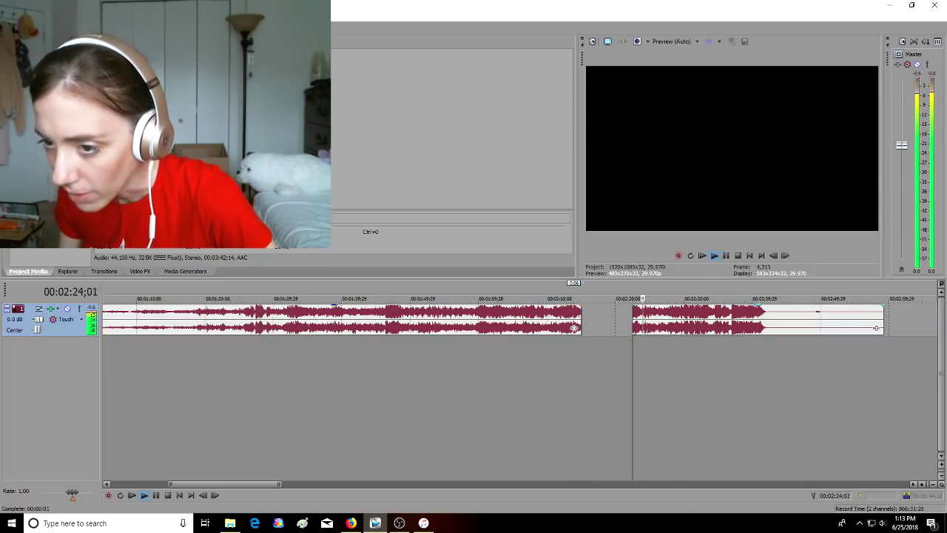
{"action": "key", "text": "Return"}
{"action": "left_click", "coordinate": [876, 328]}
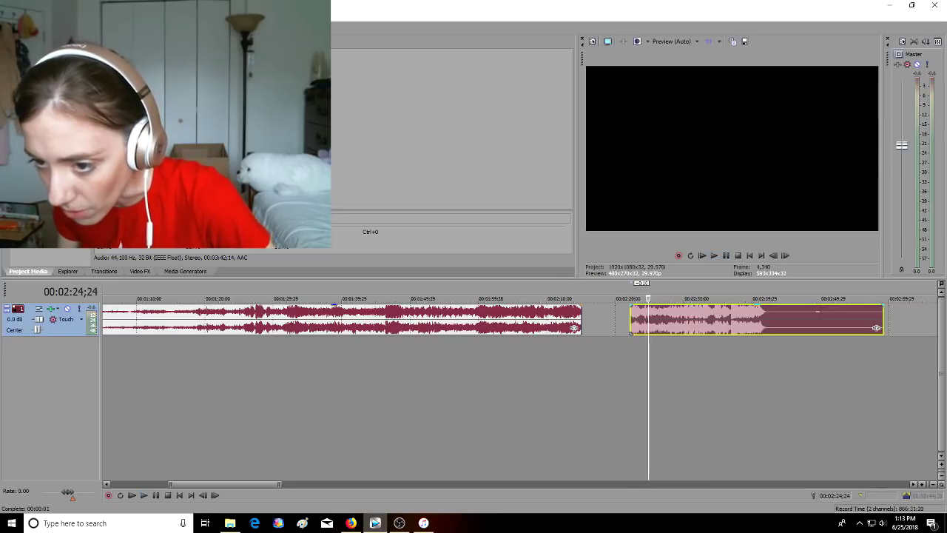
- Insert a second audio track and move the ending clip onto it, slightly overlapping the first clip's end
{"action": "right_click", "coordinate": [64, 393]}
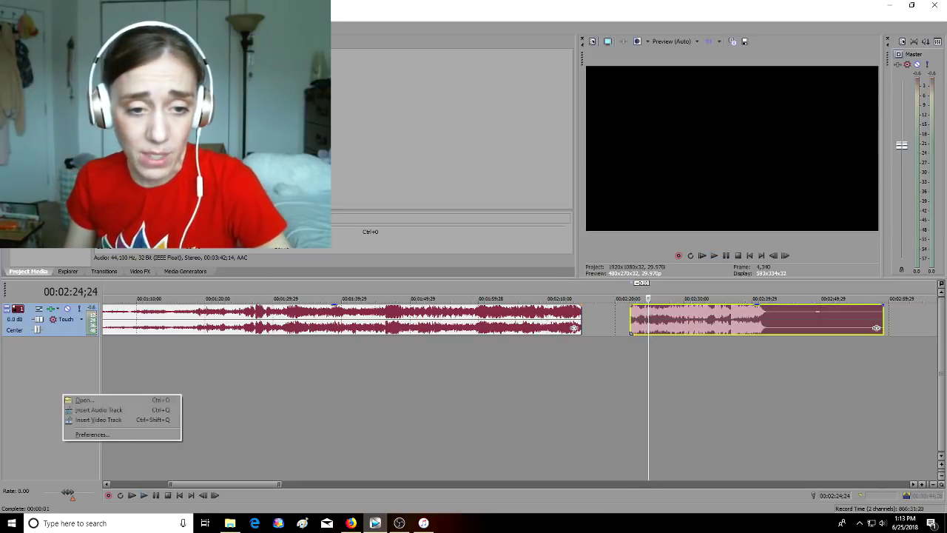
{"action": "left_click", "coordinate": [97, 410]}
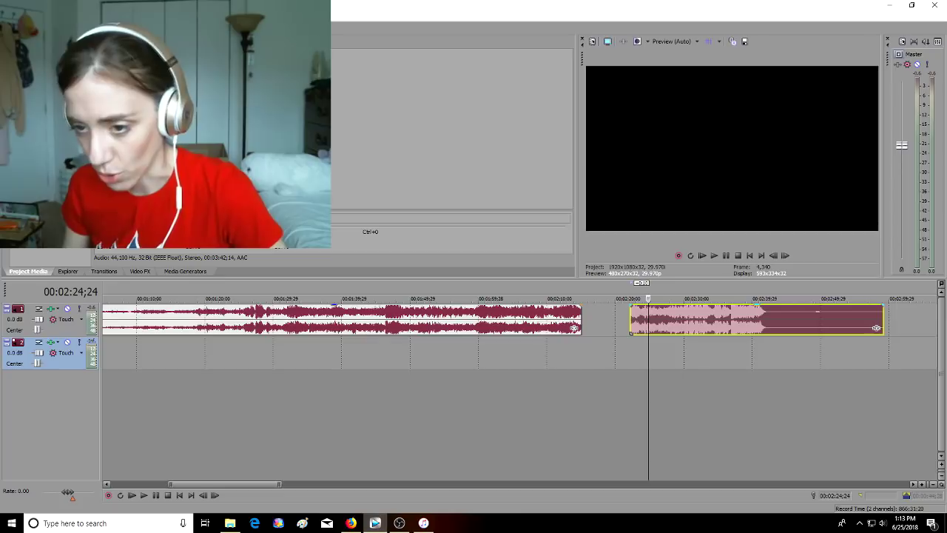
{"action": "left_click_drag", "start_coordinate": [876, 328], "coordinate": [819, 361]}
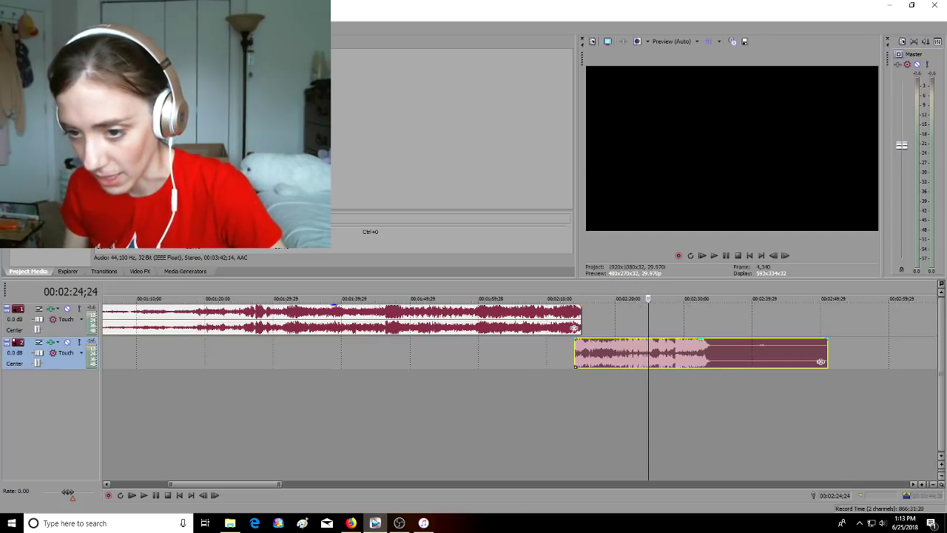
- Play across the overlap between the two tracks from about 00:02:11 to check the transition
{"action": "left_click", "coordinate": [556, 353]}
{"action": "key", "text": "space"}
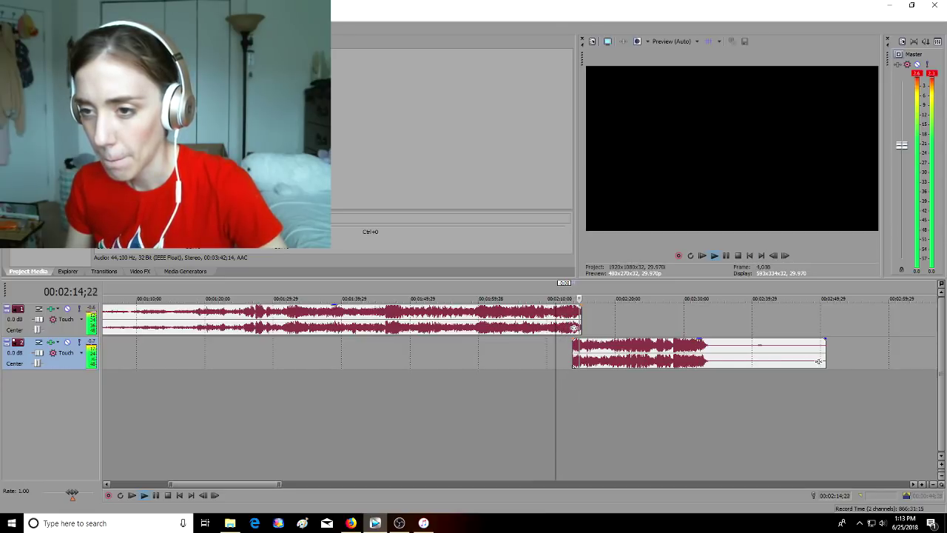
{"action": "key", "text": "Return"}
- Return the ending clip to the first track with a gap before it, and trim the first clip's end to about 00:02:14
{"action": "key", "text": "Up"}
{"action": "key", "text": "Up"}
{"action": "left_click", "coordinate": [571, 318]}
{"action": "left_click", "coordinate": [564, 318]}
{"action": "left_click_drag", "start_coordinate": [564, 353], "coordinate": [604, 320]}
{"action": "left_click_drag", "start_coordinate": [503, 328], "coordinate": [481, 327]}
{"action": "left_click", "coordinate": [477, 327]}
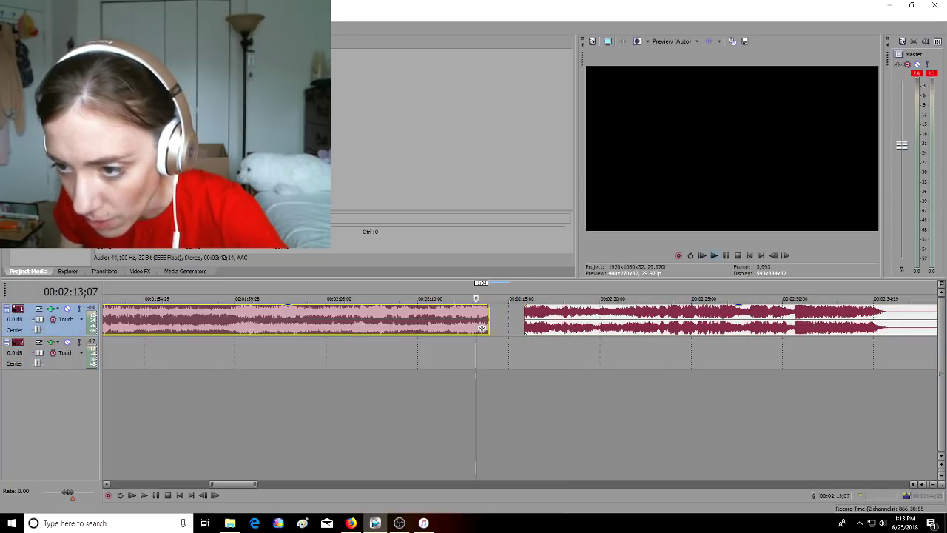
- Play the end of the first clip and trim it a few frames shorter, to about 00:02:13;23
{"action": "key", "text": "space"}
{"action": "key", "text": "Return"}
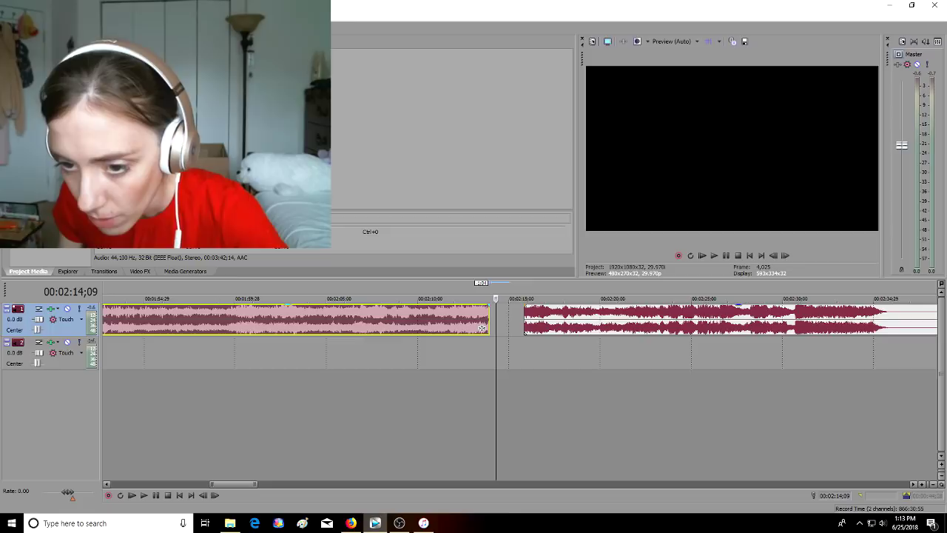
{"action": "left_click_drag", "start_coordinate": [480, 328], "coordinate": [479, 328]}
{"action": "key", "text": "space"}
{"action": "key", "text": "space"}
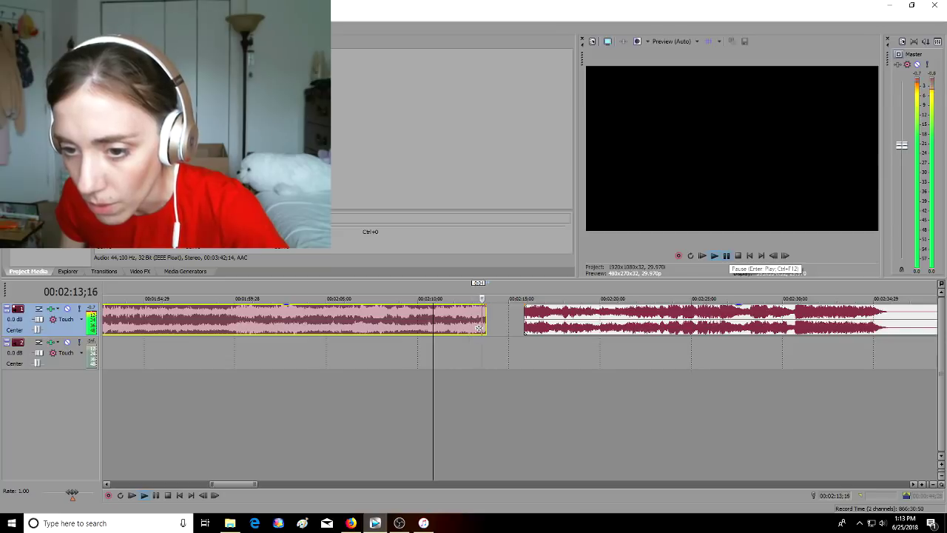
{"action": "key", "text": "Return"}
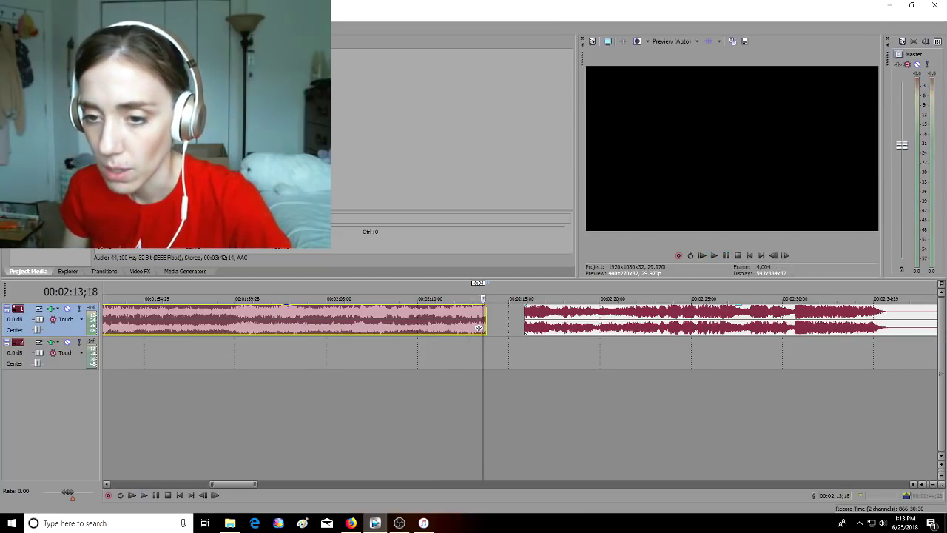
- Check the ending clip's start, slide the clip back to overlap the first clip's end at about 00:02:13;15, and play across the join
{"action": "key", "text": "ctrl+alt+Right"}
{"action": "key", "text": "space"}
{"action": "key", "text": "Return"}
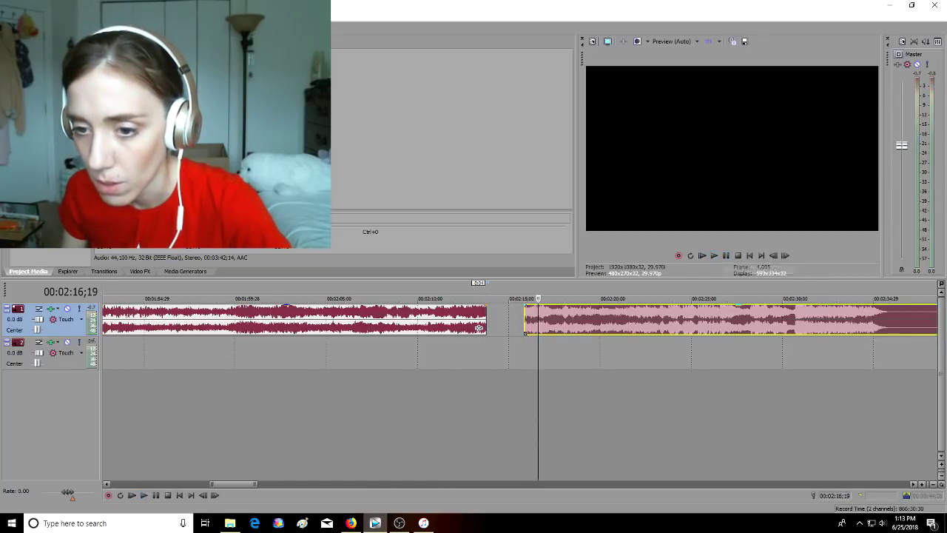
{"action": "key", "text": "KP_3"}
{"action": "key", "text": "KP_3"}
{"action": "key", "text": "KP_3"}
{"action": "key", "text": "KP_3"}
{"action": "left_click_drag", "start_coordinate": [528, 333], "coordinate": [482, 325]}
{"action": "left_click", "coordinate": [451, 400]}
{"action": "key", "text": "space"}
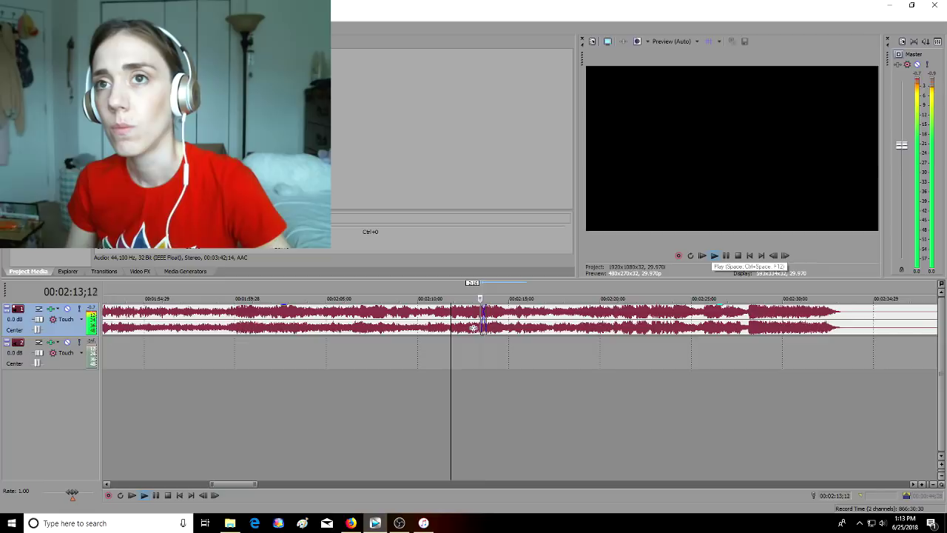
- Slide the ending clip a few frames earlier, so it starts at about 00:02:13;03, and play across the join
{"action": "left_click_drag", "start_coordinate": [473, 328], "coordinate": [467, 328]}
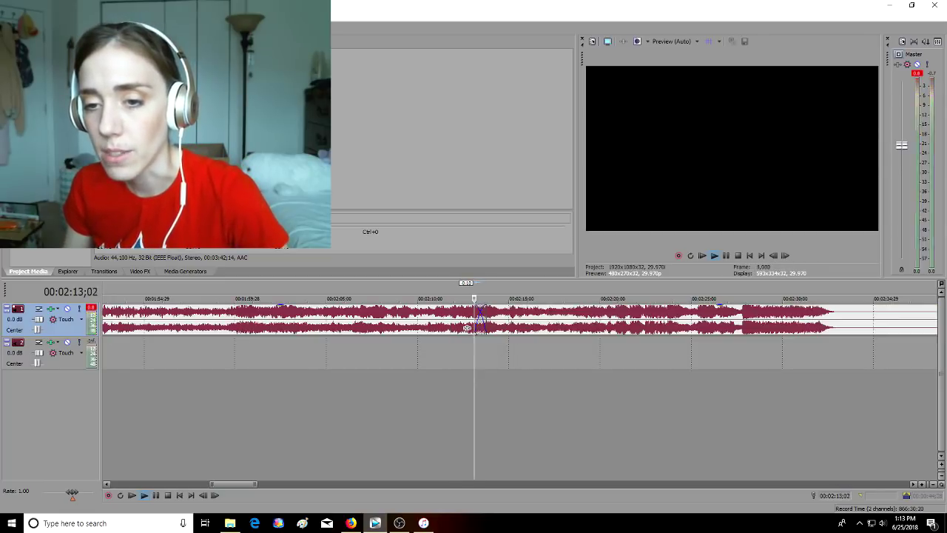
{"action": "key", "text": "space"}
{"action": "key", "text": "Left"}
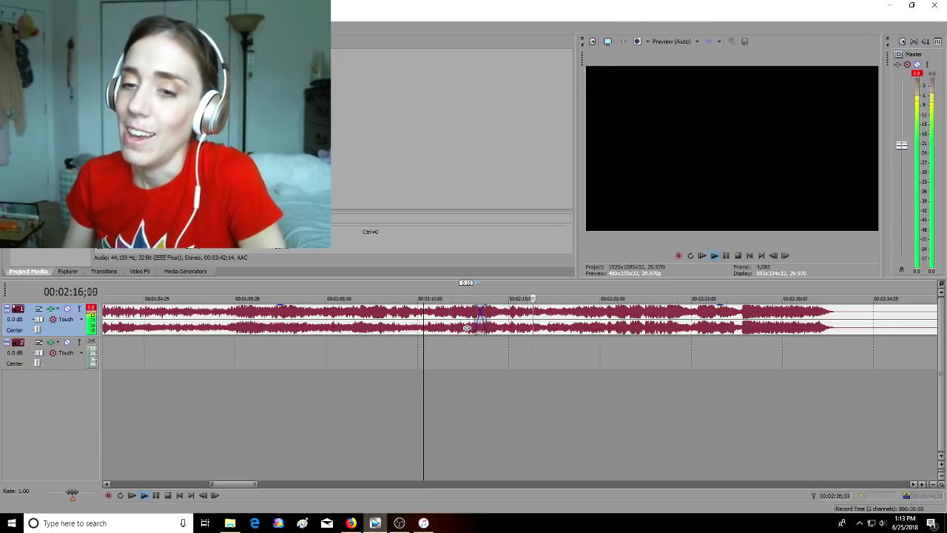
{"action": "left_click", "coordinate": [467, 327]}
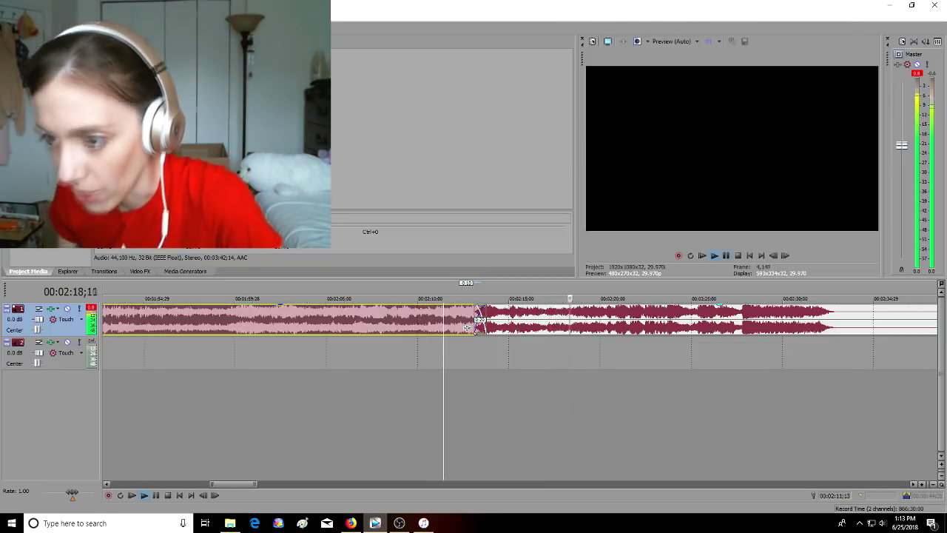
{"action": "key", "text": "Return"}
- Play the shortened song from about 00:01:14;23 through the join to the end of the music
{"action": "scroll", "coordinate": [466, 328], "scroll_direction": "down", "scroll_amount": 6}
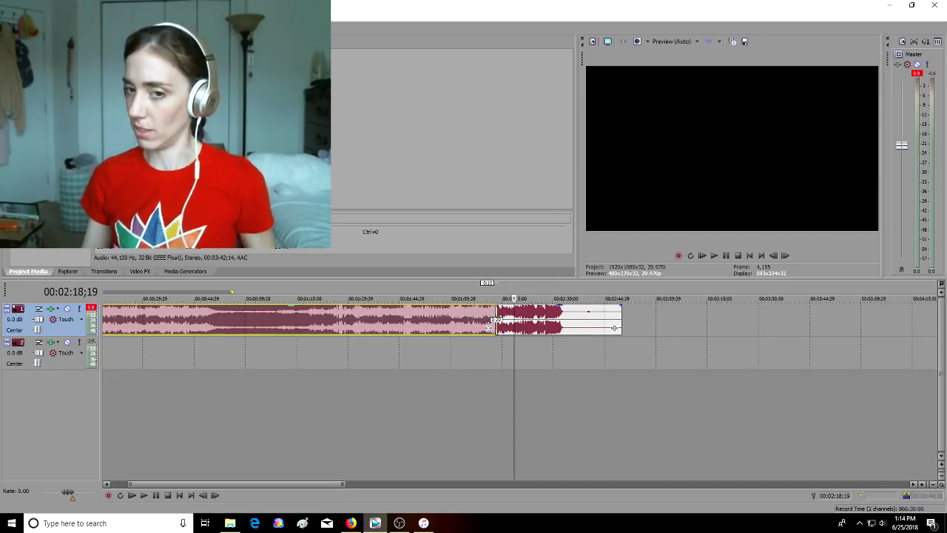
{"action": "left_click", "coordinate": [295, 319]}
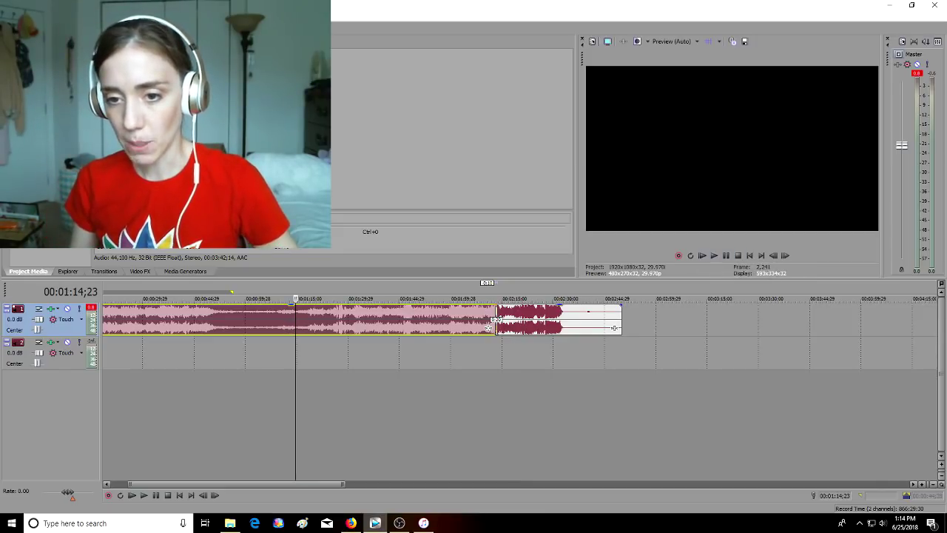
{"action": "key", "text": "space"}
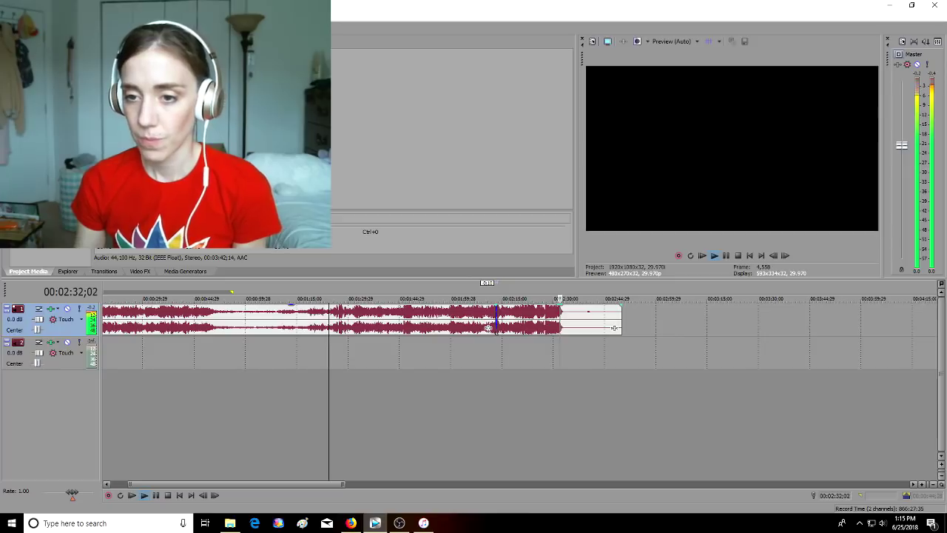
{"action": "scroll", "coordinate": [520, 320], "scroll_direction": "up", "scroll_amount": 4}
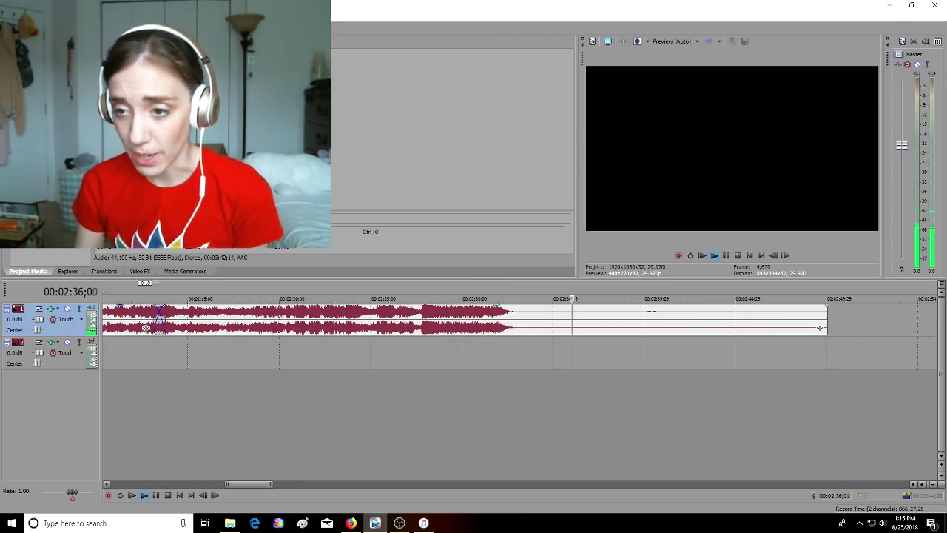
{"action": "key", "text": "space"}
- Replay the overlap between the two clips from about 00:02:12;06 to check the transition closely
{"action": "scroll", "coordinate": [567, 328], "scroll_direction": "down", "scroll_amount": 5}
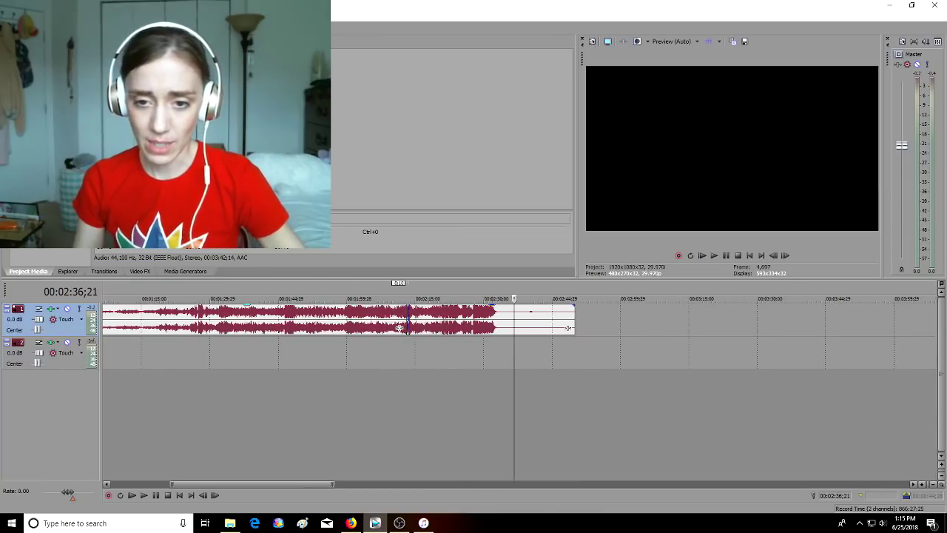
{"action": "scroll", "coordinate": [567, 328], "scroll_direction": "down", "scroll_amount": 2}
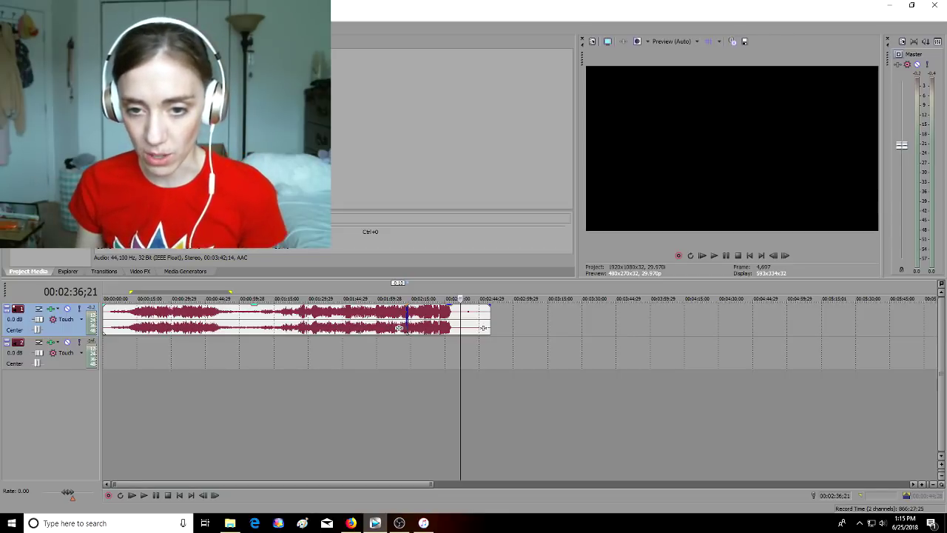
{"action": "left_click", "coordinate": [302, 319]}
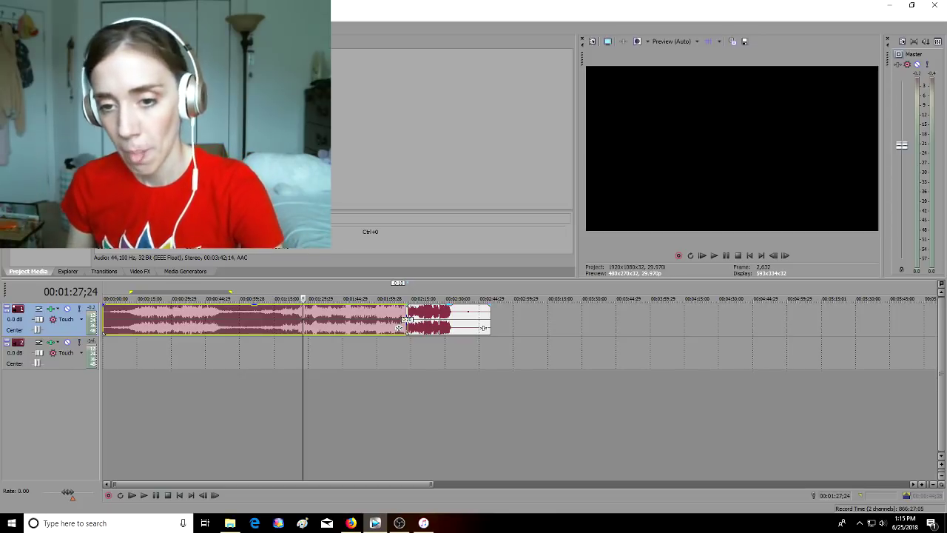
{"action": "left_click", "coordinate": [425, 319]}
{"action": "scroll", "coordinate": [424, 319], "scroll_direction": "up", "scroll_amount": 5}
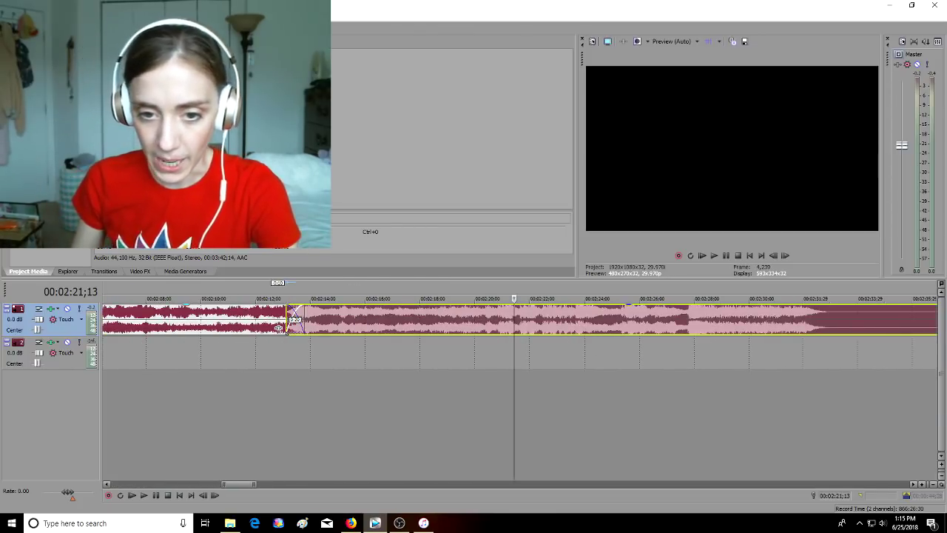
{"action": "left_click", "coordinate": [279, 327]}
{"action": "key", "text": "space"}
{"action": "scroll", "coordinate": [518, 326], "scroll_direction": "up", "scroll_amount": 2}
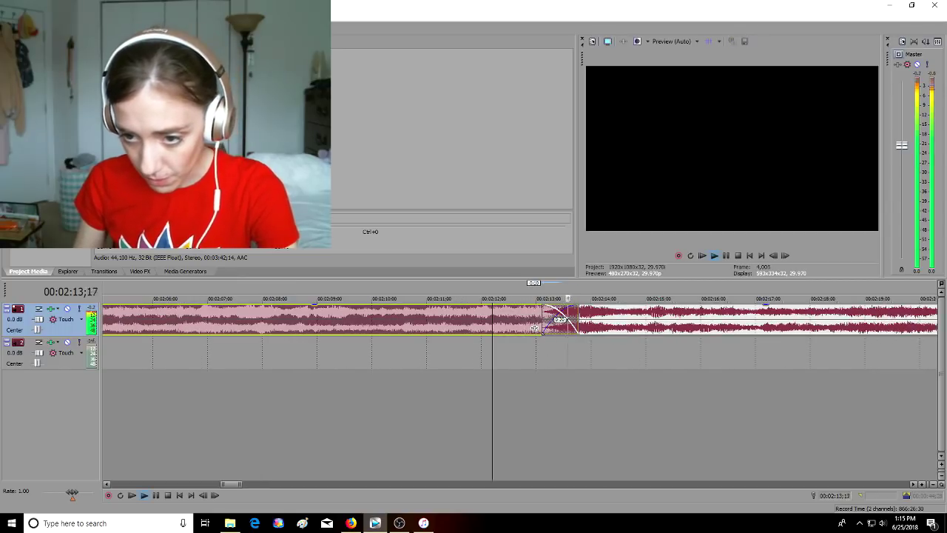
{"action": "key", "text": "Return"}
- Slide the ending clip slightly earlier, to start at about 00:02:13;01, and replay the join
{"action": "left_click_drag", "start_coordinate": [534, 327], "coordinate": [529, 328]}
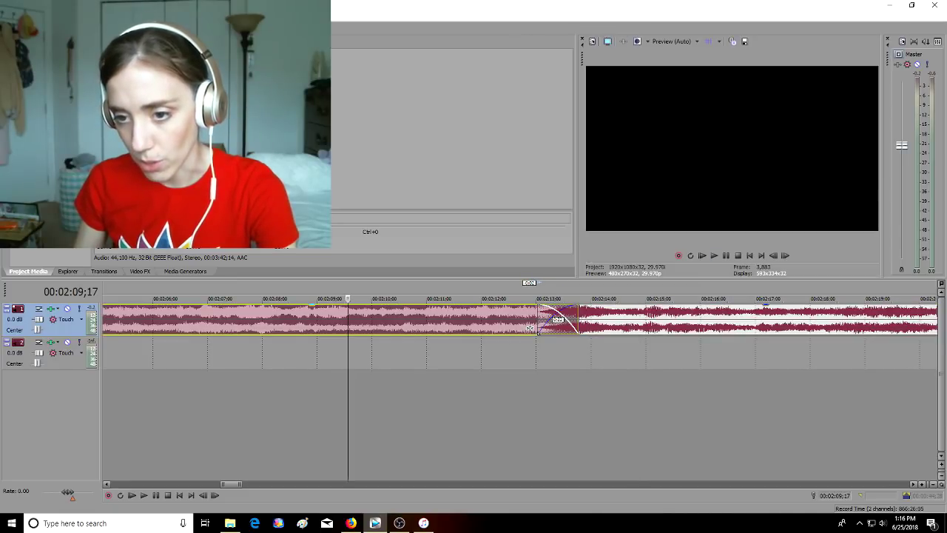
{"action": "left_click", "coordinate": [490, 319]}
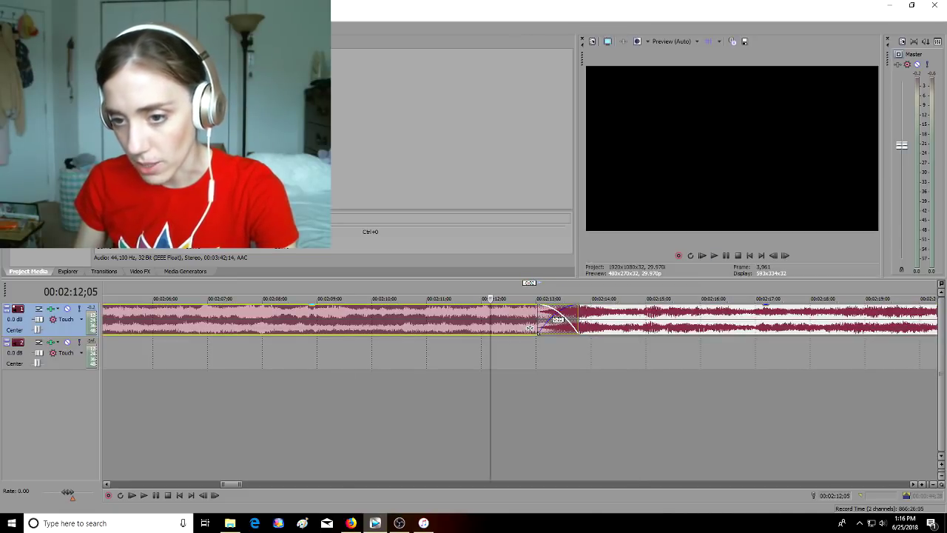
{"action": "key", "text": "space"}
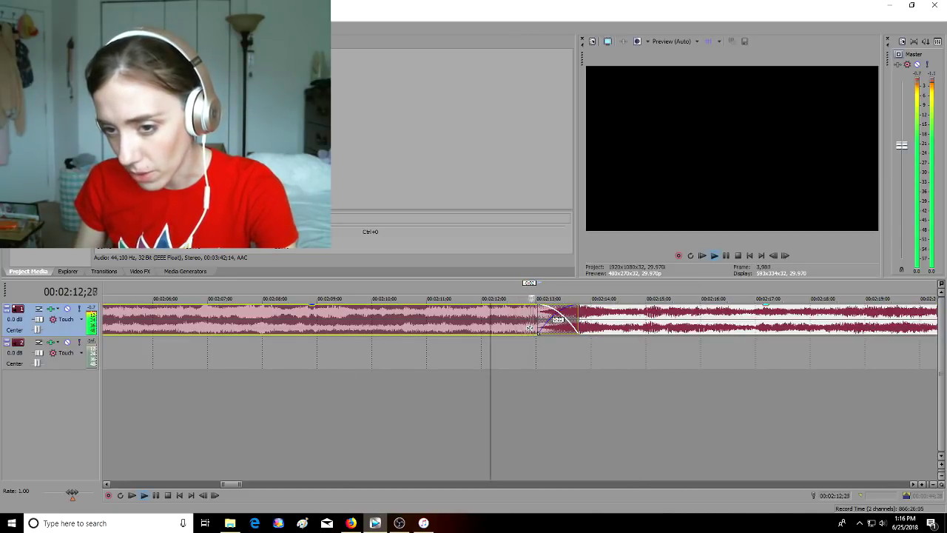
{"action": "left_click", "coordinate": [504, 353]}
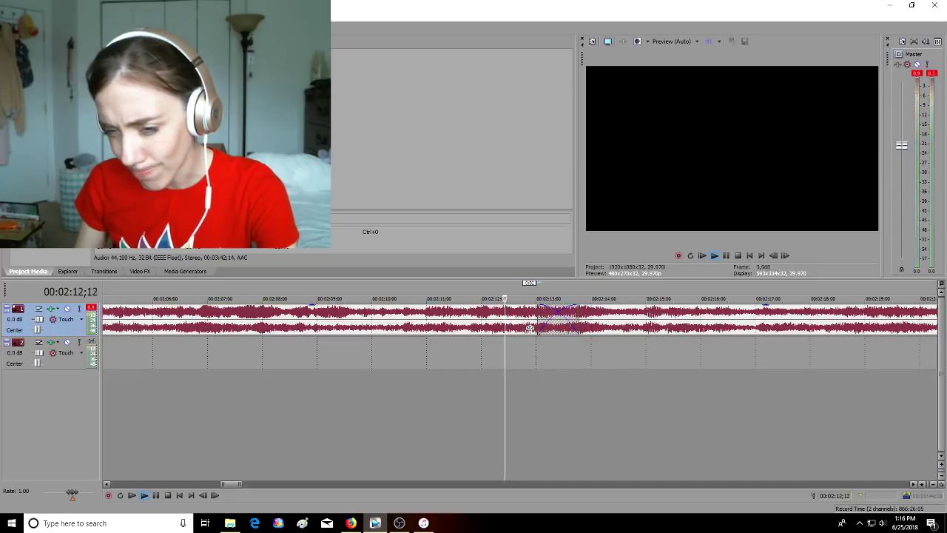
- Slide the ending clip a few frames later, to start at about 00:02:13;05, and play across the join
{"action": "left_click_drag", "start_coordinate": [530, 328], "coordinate": [539, 328]}
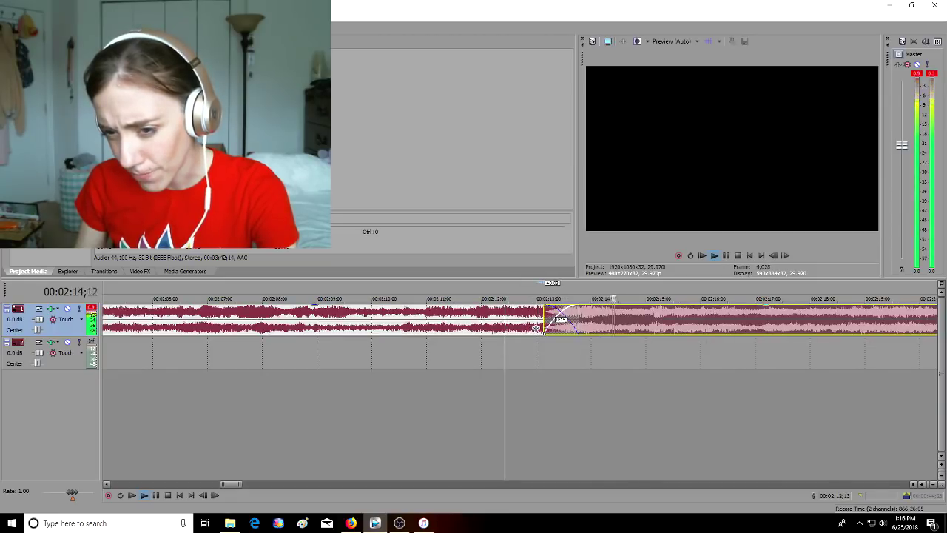
{"action": "left_click", "coordinate": [522, 353]}
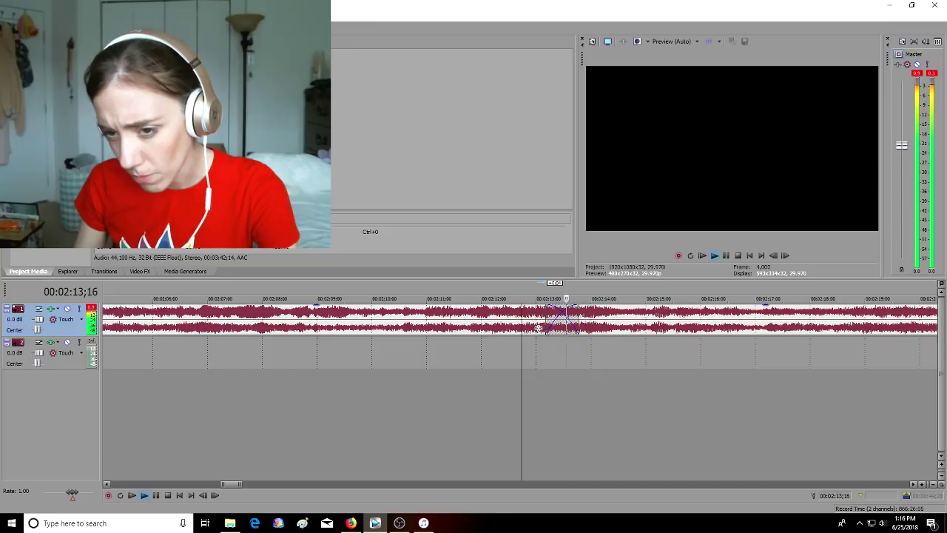
{"action": "left_click", "coordinate": [476, 353]}
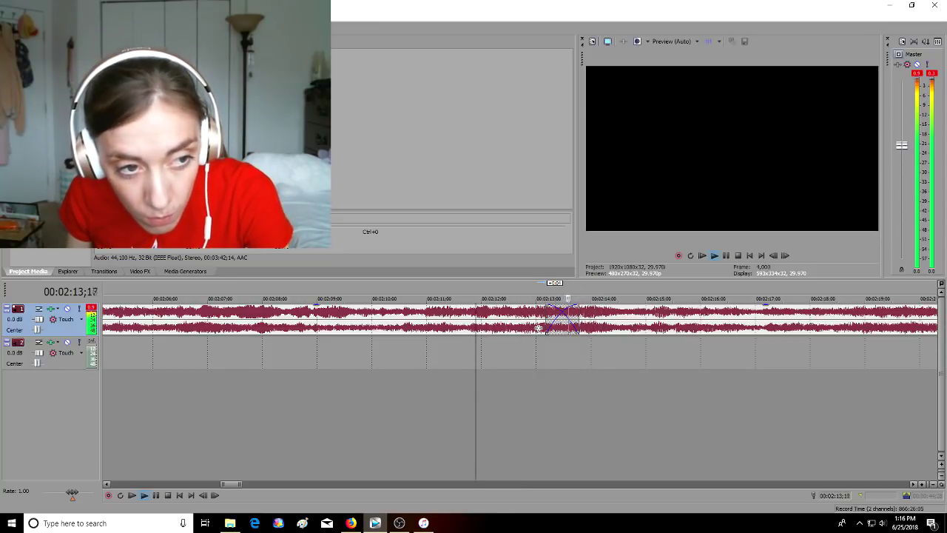
{"action": "key", "text": "space"}
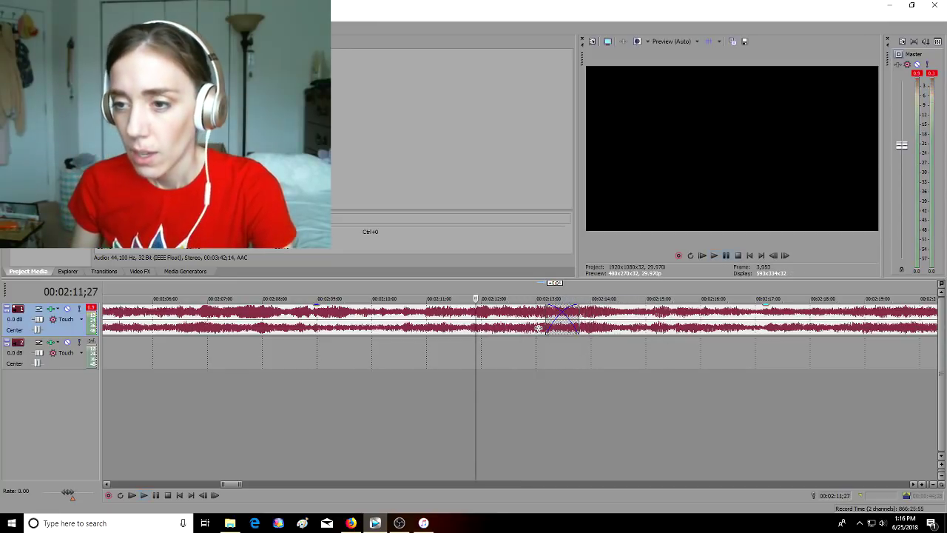
- Set the crossfade's fade type to fast logarithmic in and sharp cubic out, and play the transition from about 00:02:12;13
{"action": "right_click", "coordinate": [557, 318]}
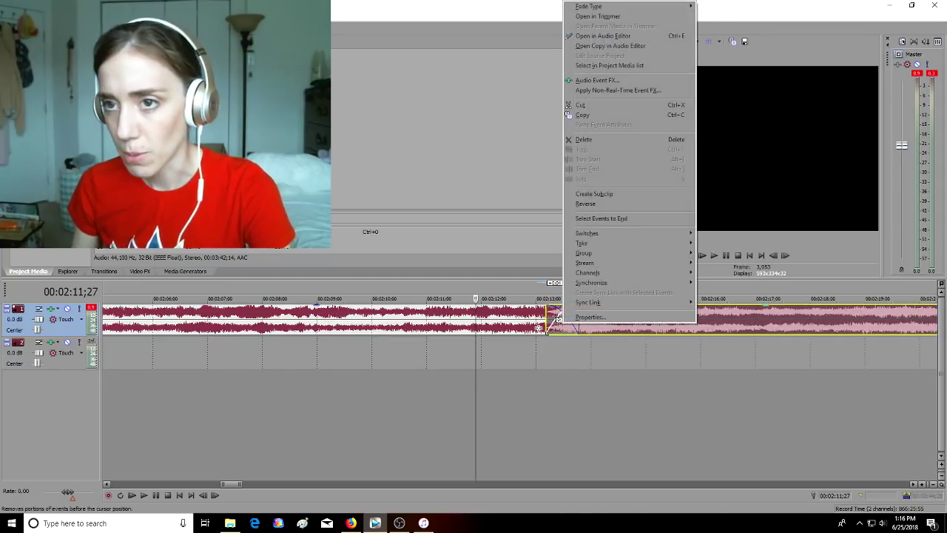
{"action": "mouse_move", "coordinate": [592, 6]}
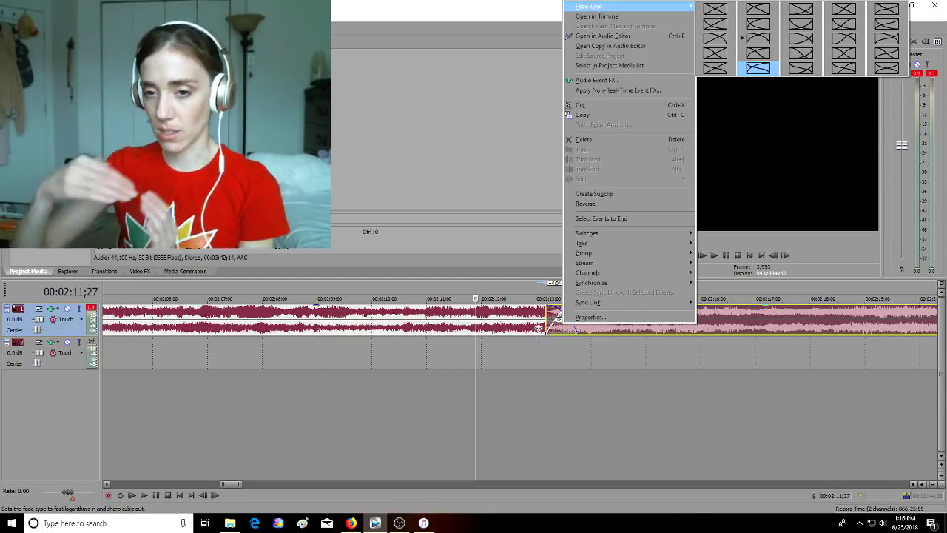
{"action": "left_click", "coordinate": [758, 68]}
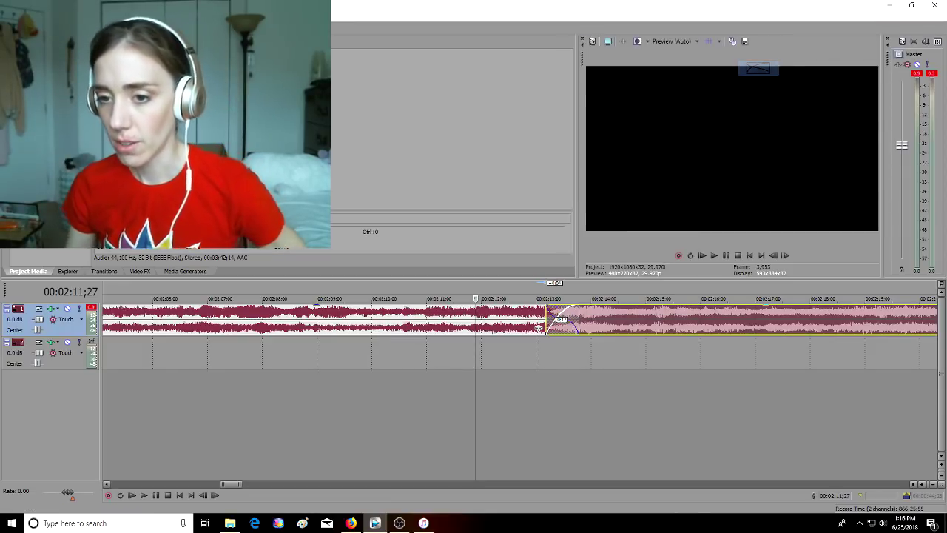
{"action": "left_click", "coordinate": [504, 352]}
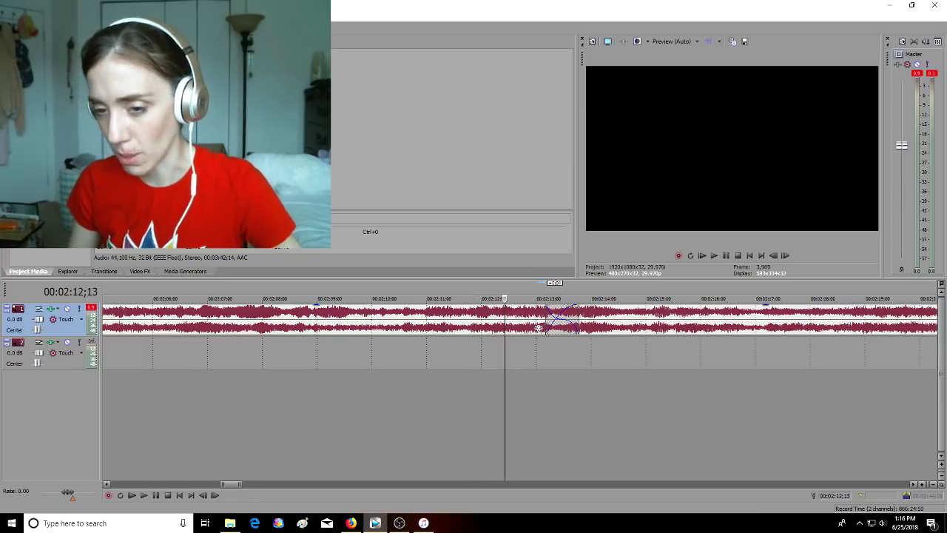
{"action": "key", "text": "space"}
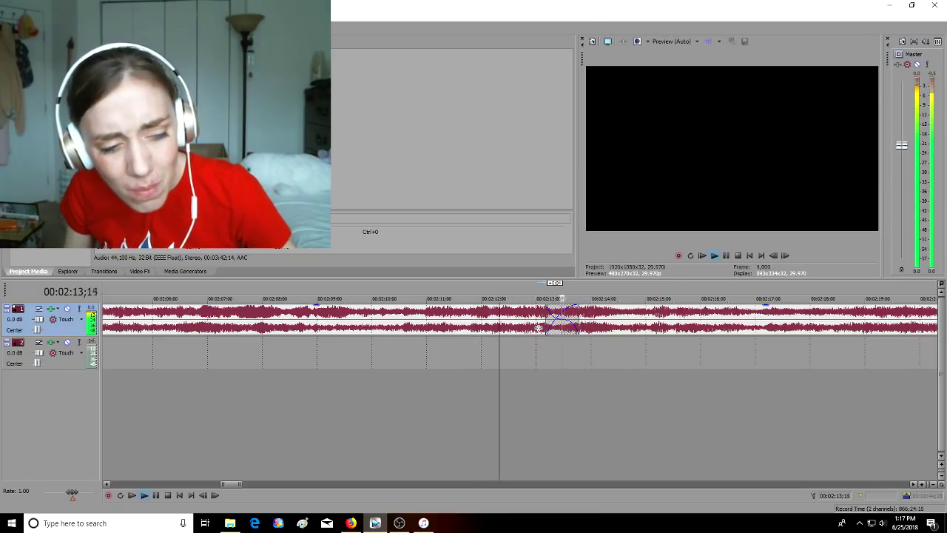
{"action": "key", "text": "space"}
{"action": "key", "text": "space"}
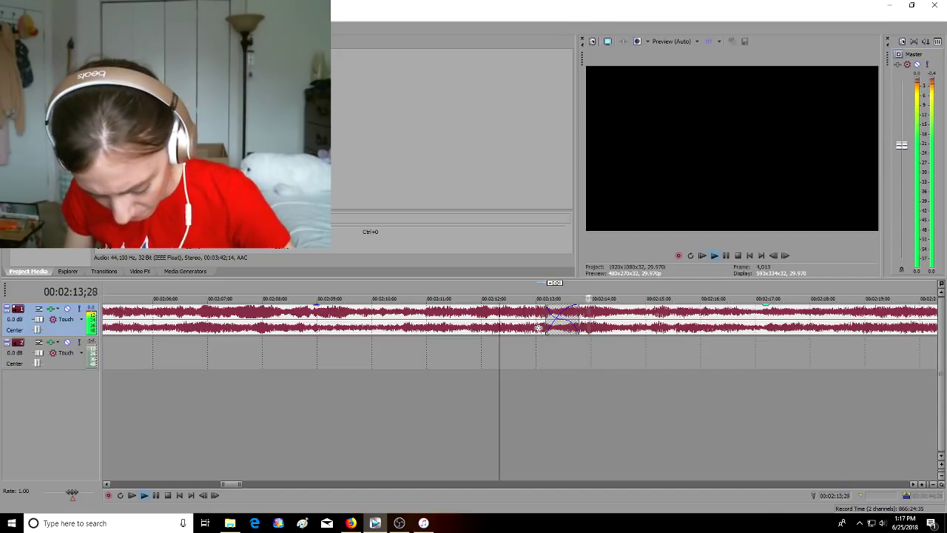
{"action": "key", "text": "space"}
- Nudge the ending clip about one frame earlier and play across the crossfade
{"action": "scroll", "coordinate": [601, 328], "scroll_direction": "up", "scroll_amount": 2}
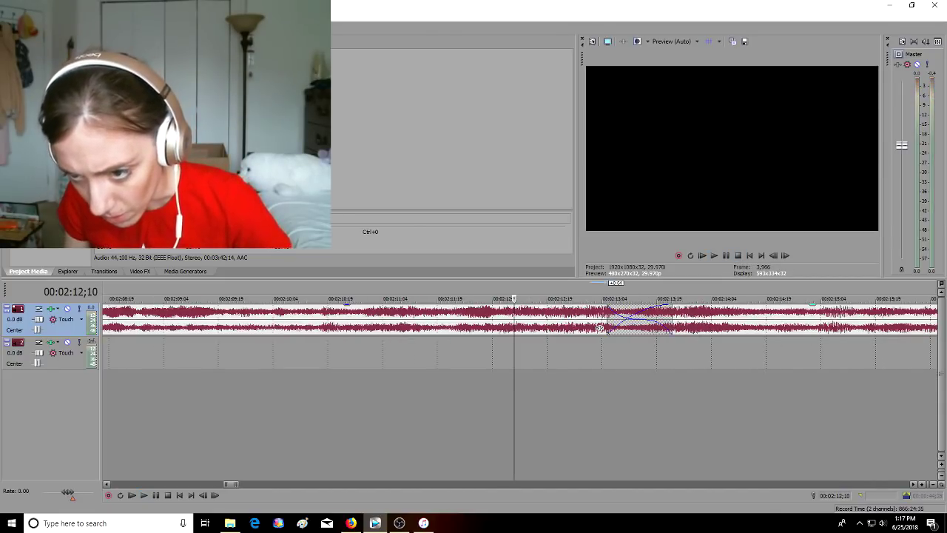
{"action": "left_click", "coordinate": [601, 328]}
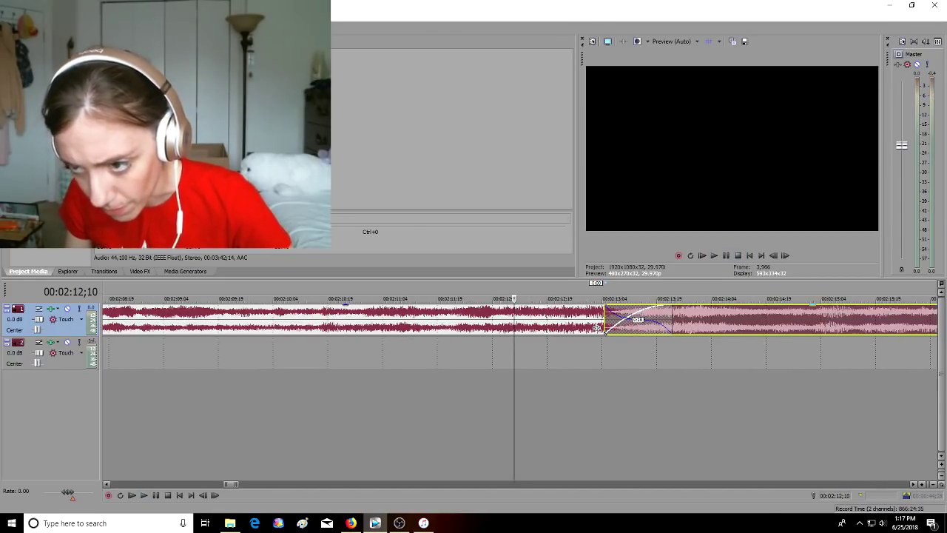
{"action": "key", "text": "space"}
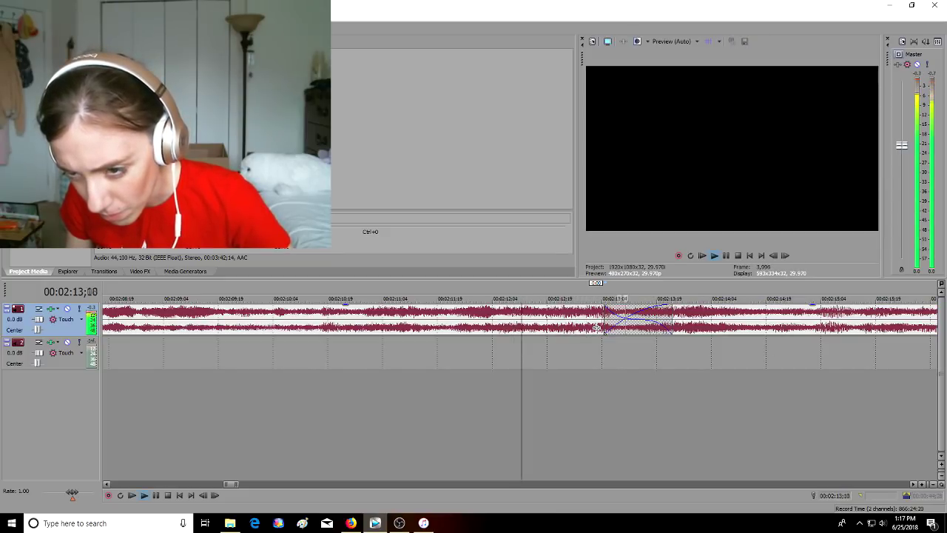
{"action": "key", "text": "Return"}
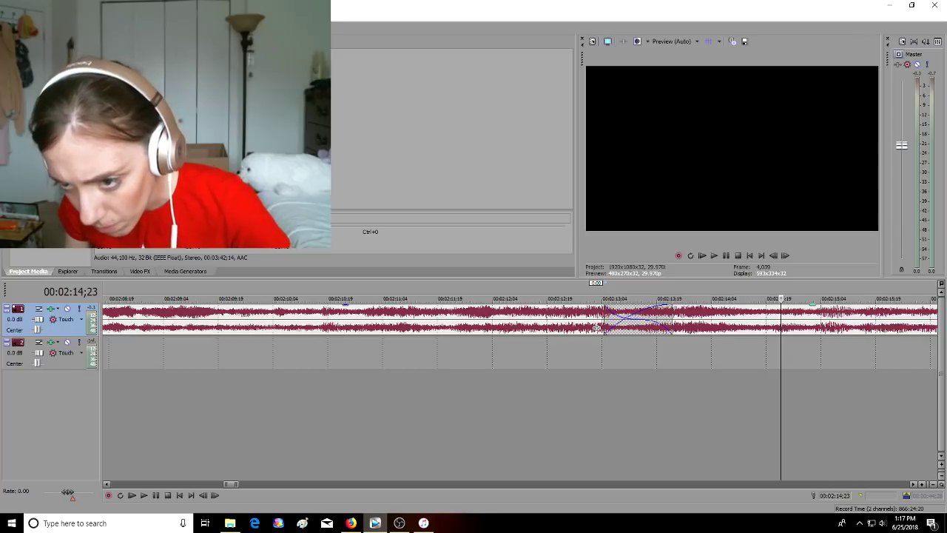
- Slide the ending clip to start at about 00:02:13;04 and replay the join from about 00:02:11;27
{"action": "left_click", "coordinate": [597, 327]}
{"action": "left_click_drag", "start_coordinate": [598, 328], "coordinate": [594, 328]}
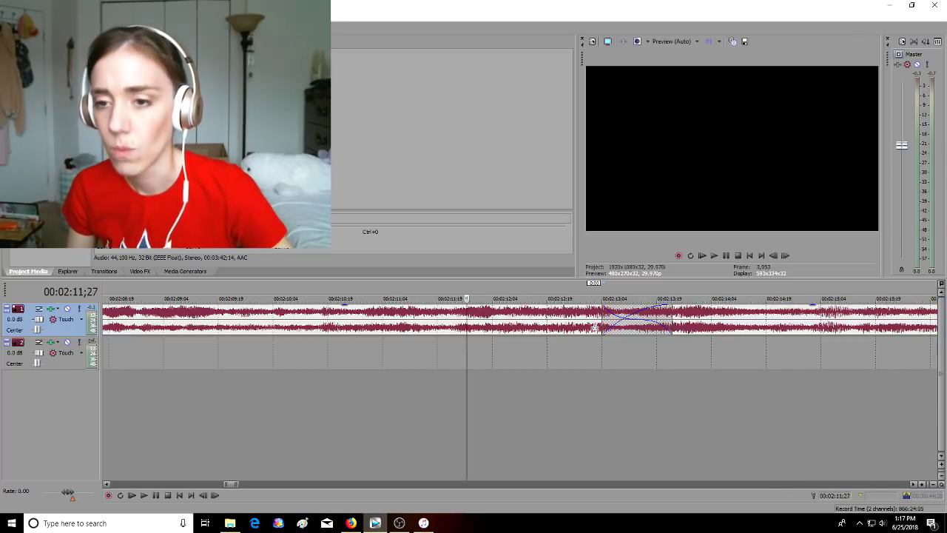
{"action": "key", "text": "space"}
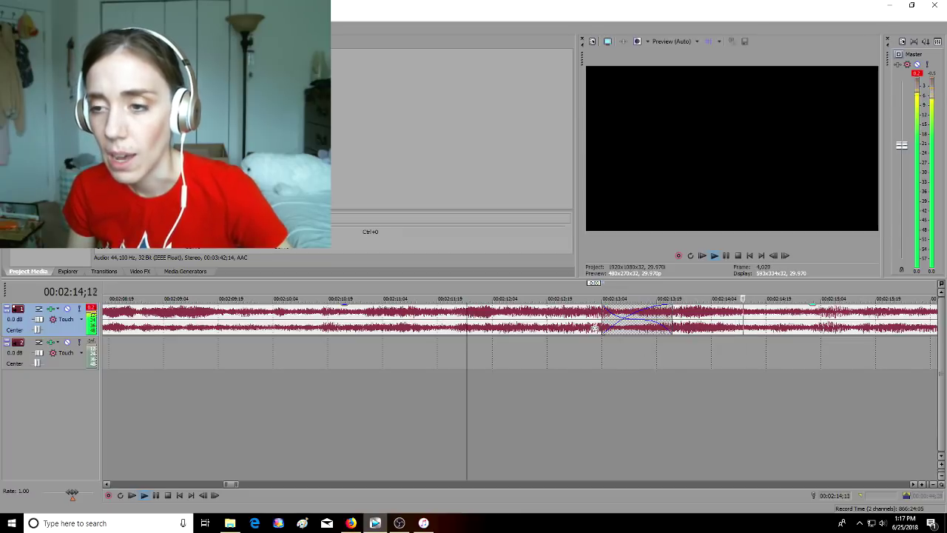
{"action": "scroll", "coordinate": [460, 328], "scroll_direction": "down", "scroll_amount": 5}
{"action": "key", "text": "Left"}
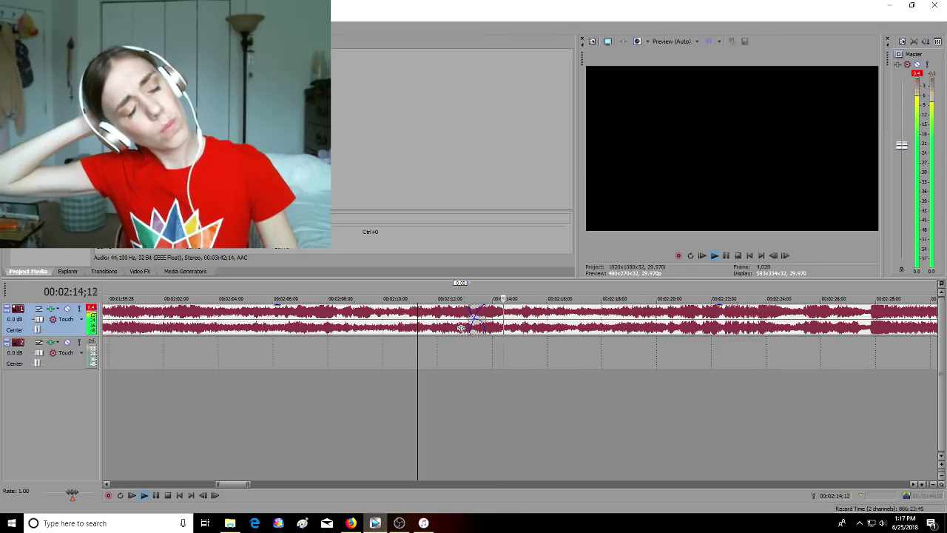
{"action": "left_click", "coordinate": [480, 298]}
{"action": "left_click", "coordinate": [475, 298]}
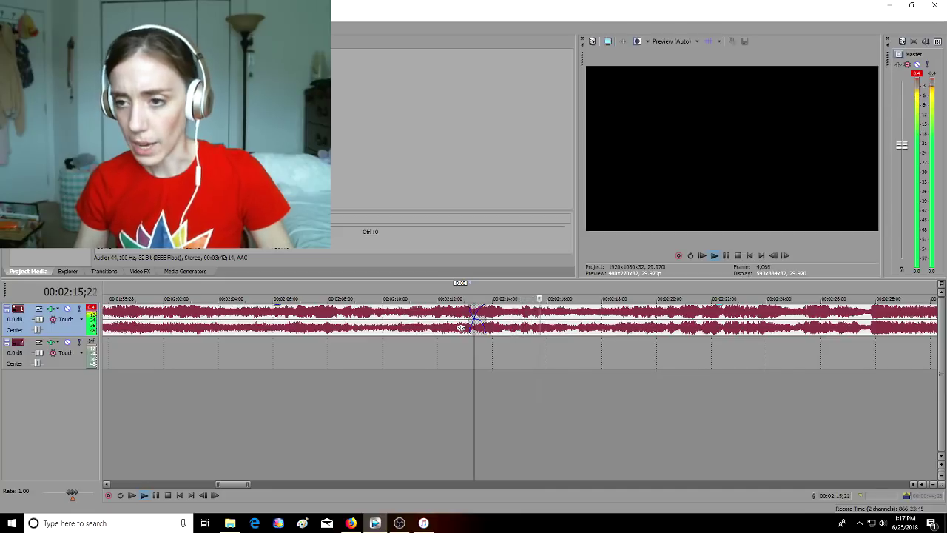
{"action": "key", "text": "Return"}
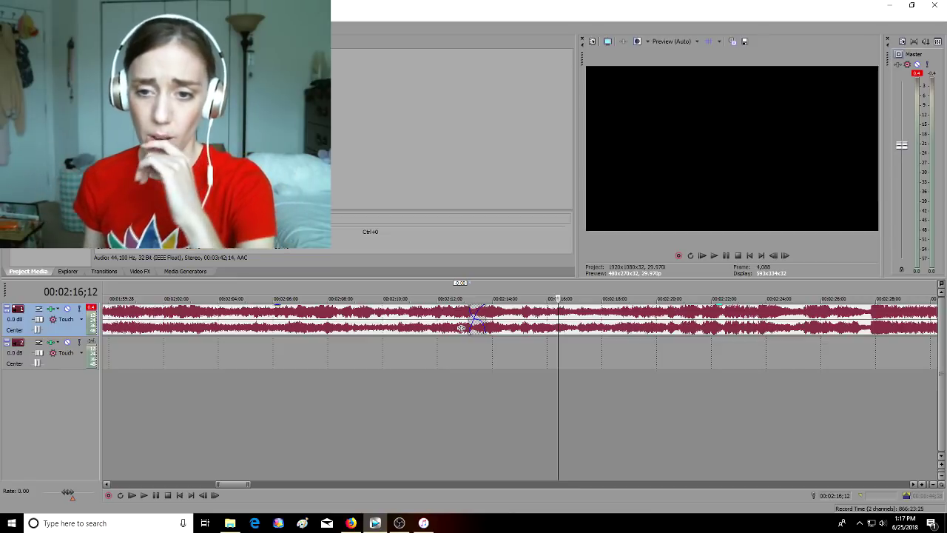
- Delete the empty second audio track below the song
{"action": "scroll", "coordinate": [461, 328], "scroll_direction": "down", "scroll_amount": 6}
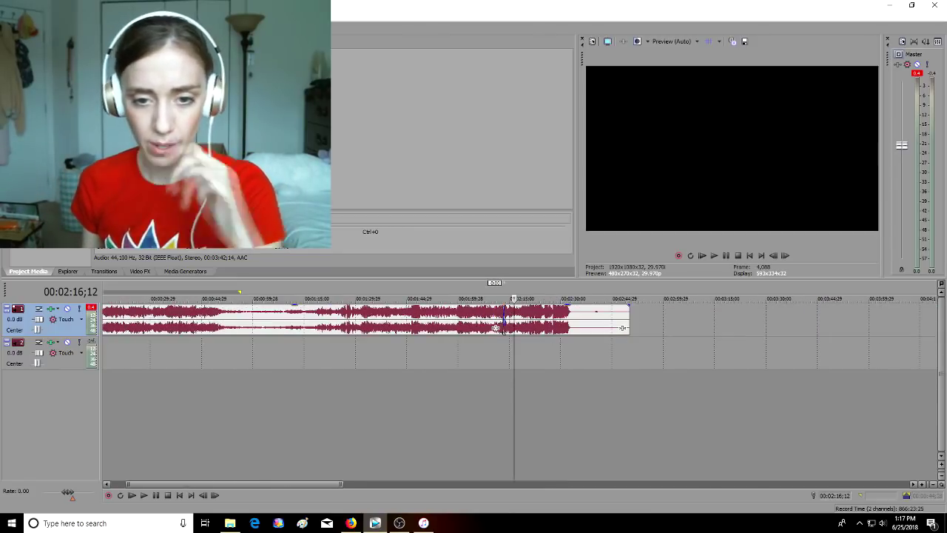
{"action": "left_click", "coordinate": [63, 362]}
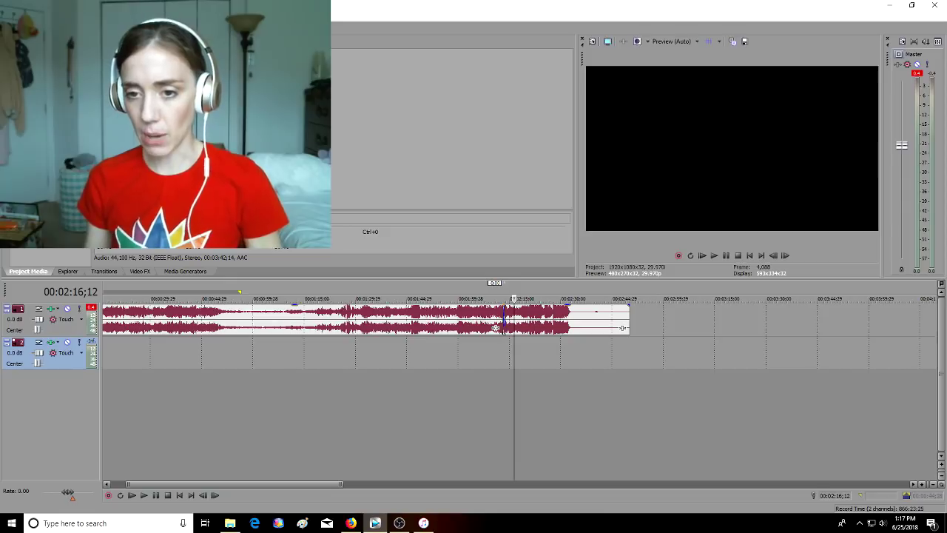
{"action": "scroll", "coordinate": [496, 328], "scroll_direction": "up", "scroll_amount": 6}
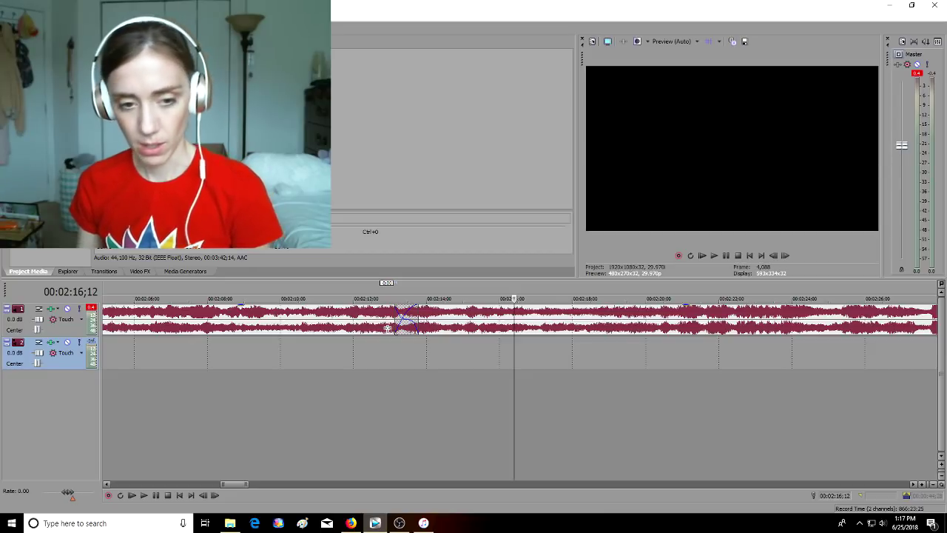
{"action": "key", "text": "Delete"}
{"action": "scroll", "coordinate": [388, 328], "scroll_direction": "down", "scroll_amount": 7}
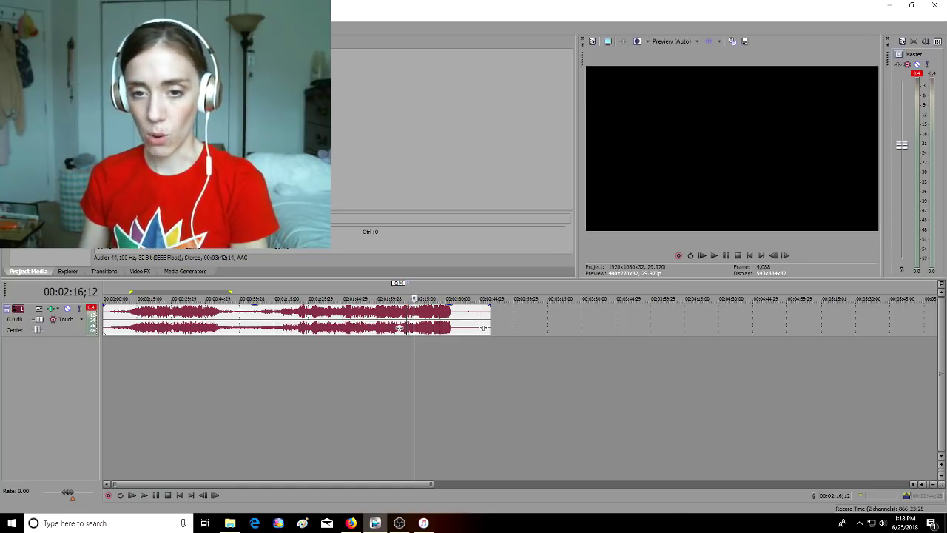
- Play the opening part of the shortened song and stop at about 00:00:25;17
{"action": "key", "text": "space"}
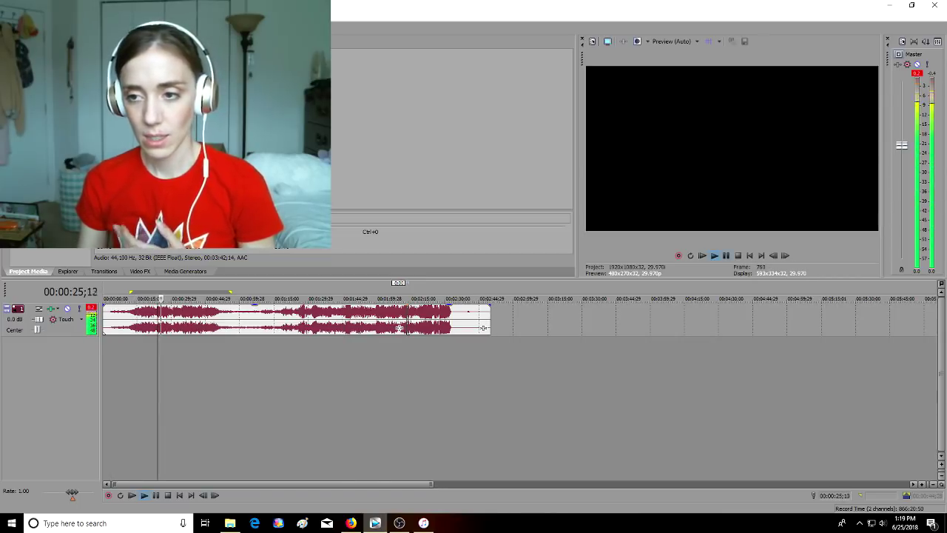
{"action": "key", "text": "space"}
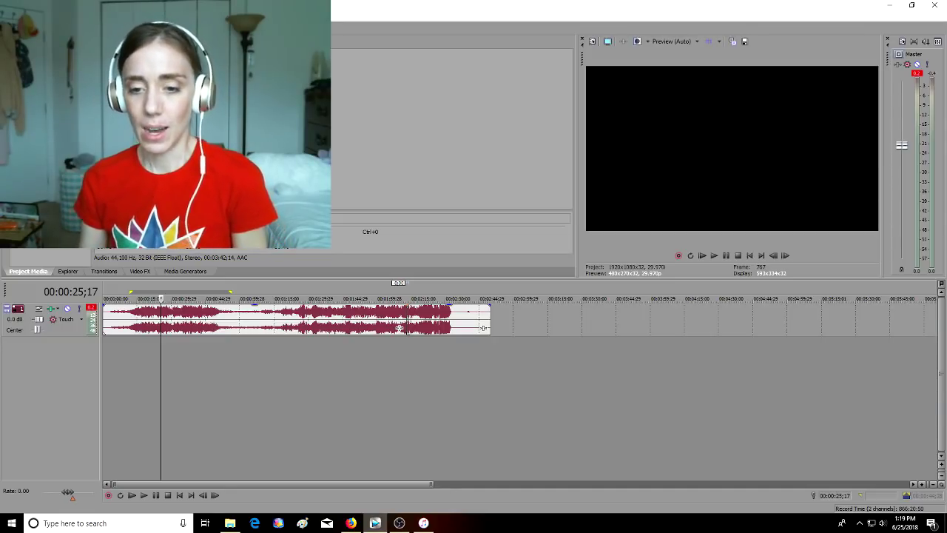
{"action": "mouse_move", "coordinate": [399, 523]}
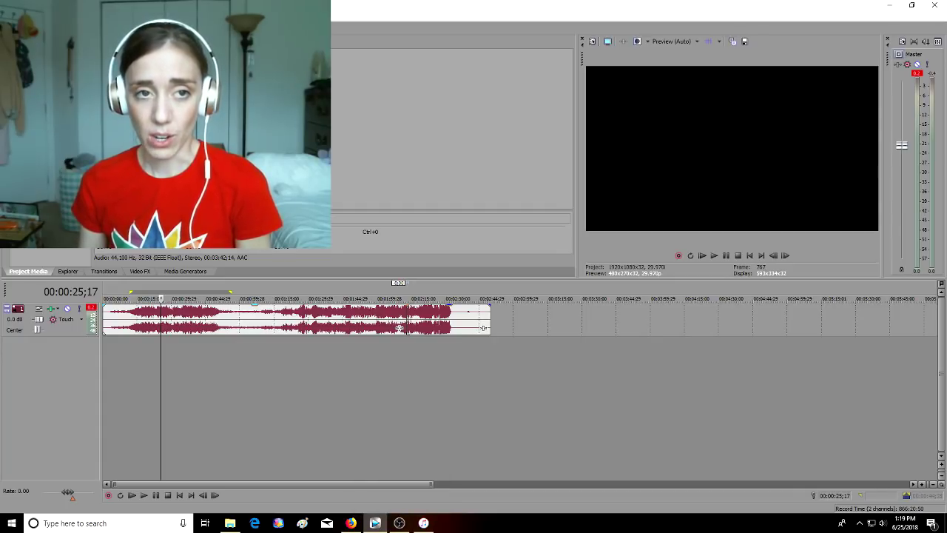
- Start a render of the project and choose the MP3 Audio format with the Highest Quality VBR Stereo Audio template
{"action": "key", "text": "alt+f"}
{"action": "key", "text": "r"}
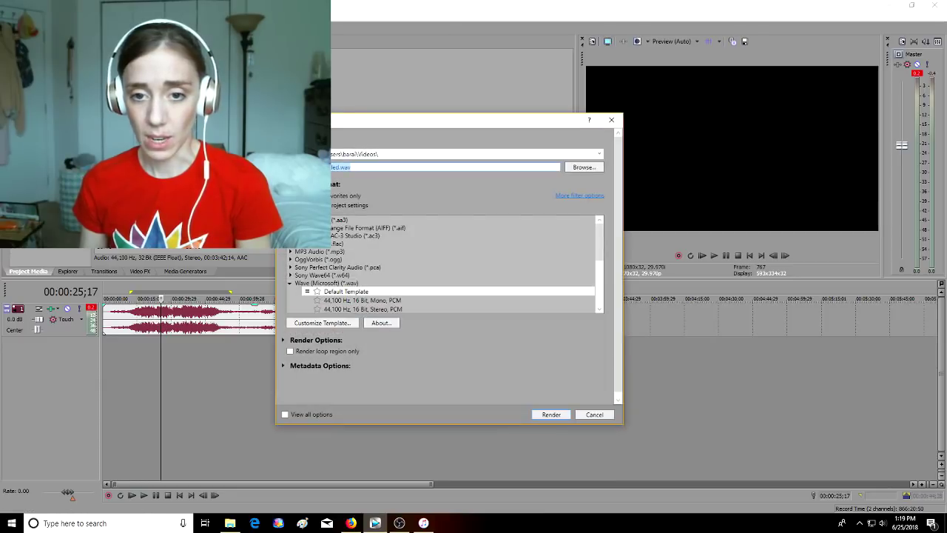
{"action": "scroll", "coordinate": [445, 266], "scroll_direction": "down", "scroll_amount": 1}
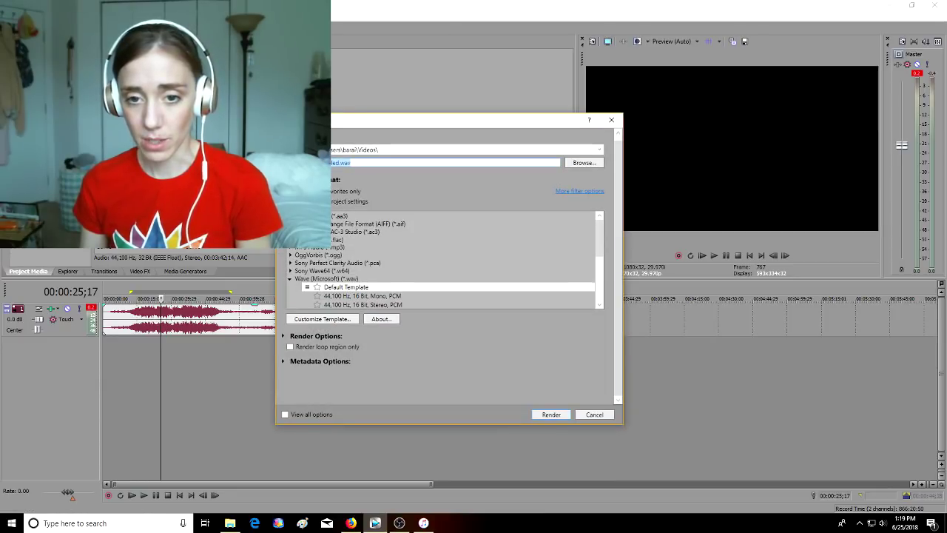
{"action": "left_click", "coordinate": [337, 247]}
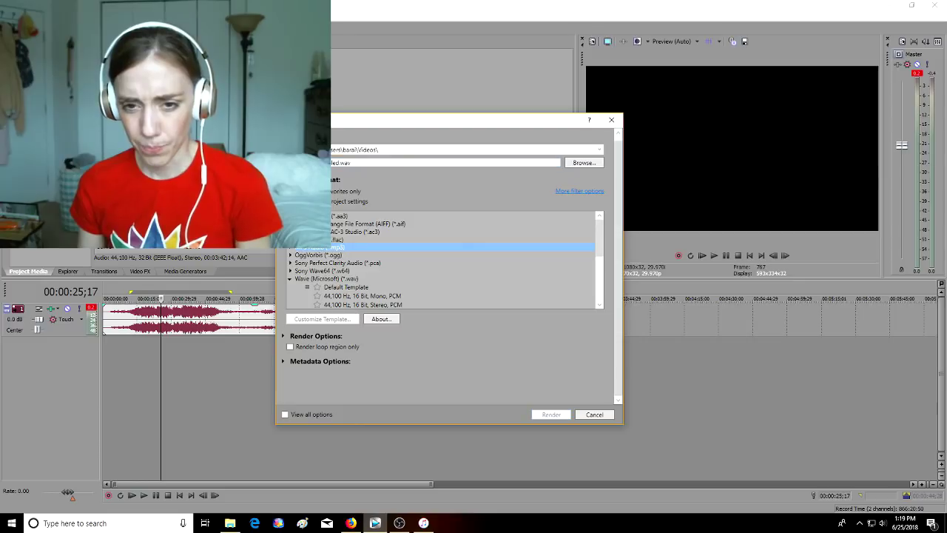
{"action": "scroll", "coordinate": [444, 259], "scroll_direction": "down", "scroll_amount": 3}
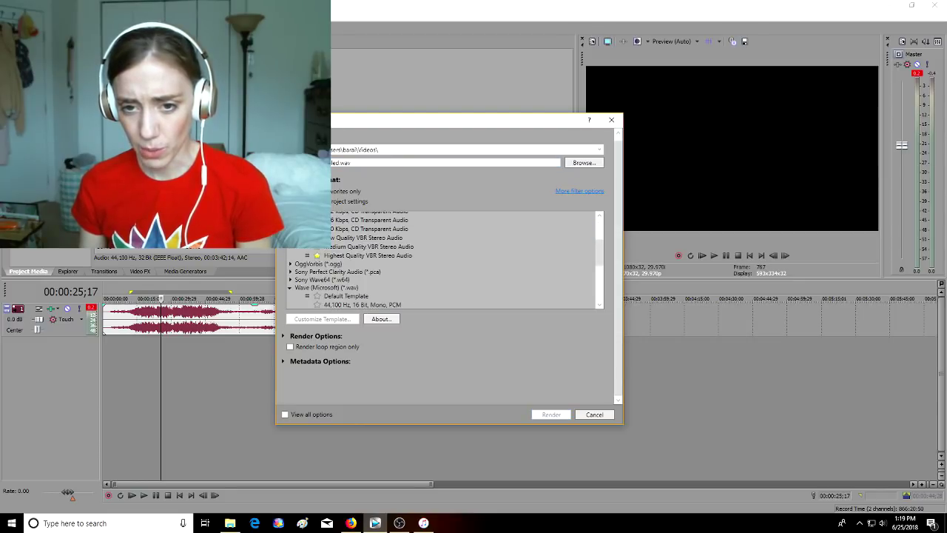
{"action": "left_click", "coordinate": [368, 255]}
{"action": "scroll", "coordinate": [444, 259], "scroll_direction": "up", "scroll_amount": 2}
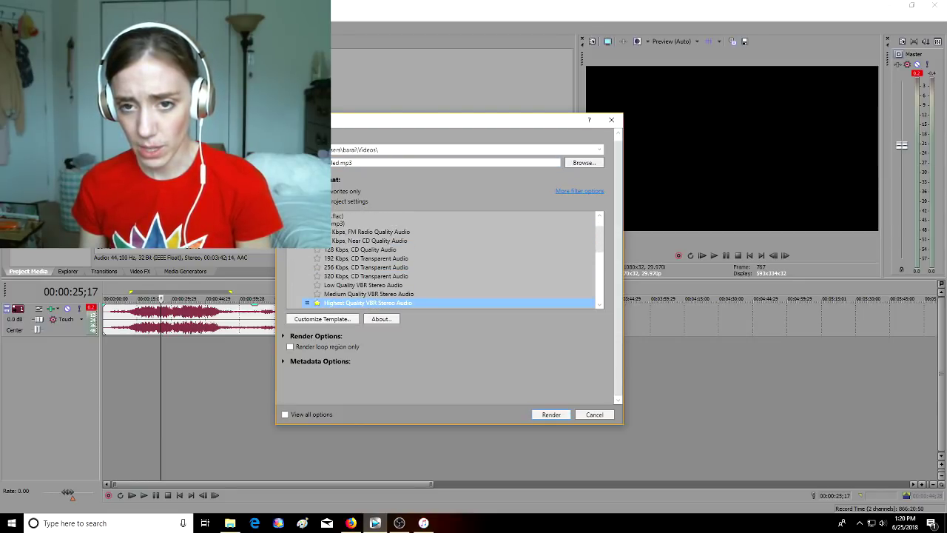
- Name the output file KingdomHeartsBallet.mp3, render it to the Videos folder and dismiss the finished render's dialog
{"action": "left_click_drag", "start_coordinate": [340, 162], "coordinate": [330, 162]}
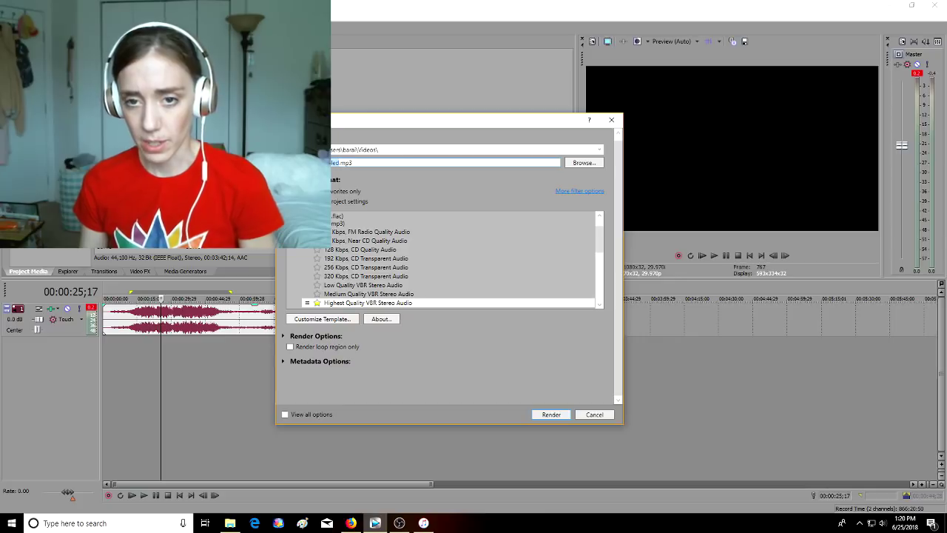
{"action": "type", "text": "te"}
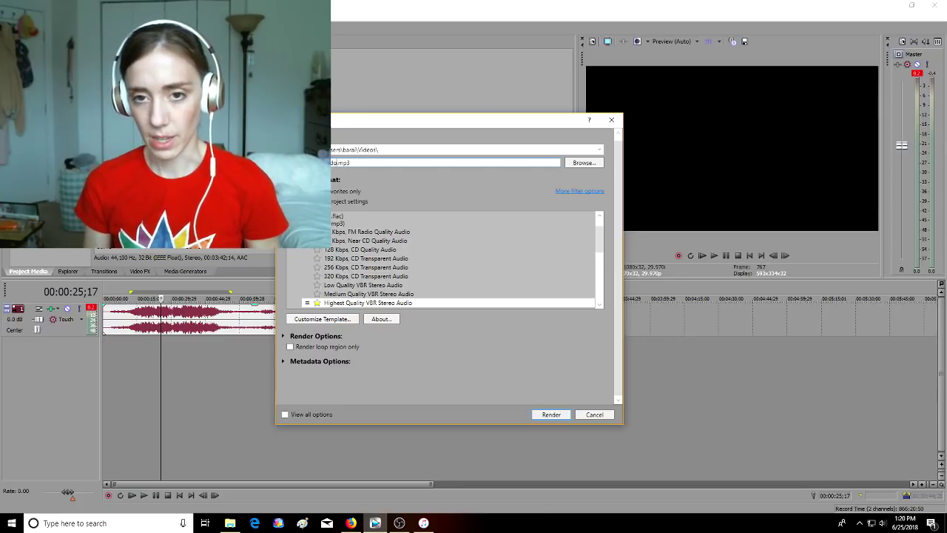
{"action": "type", "text": "arts"}
{"action": "type", "text": "."}
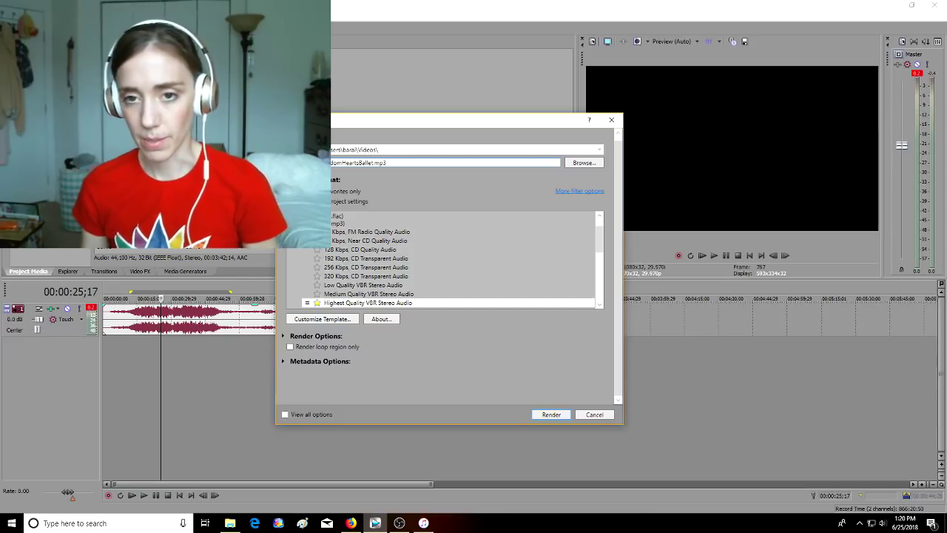
{"action": "key", "text": "Return"}
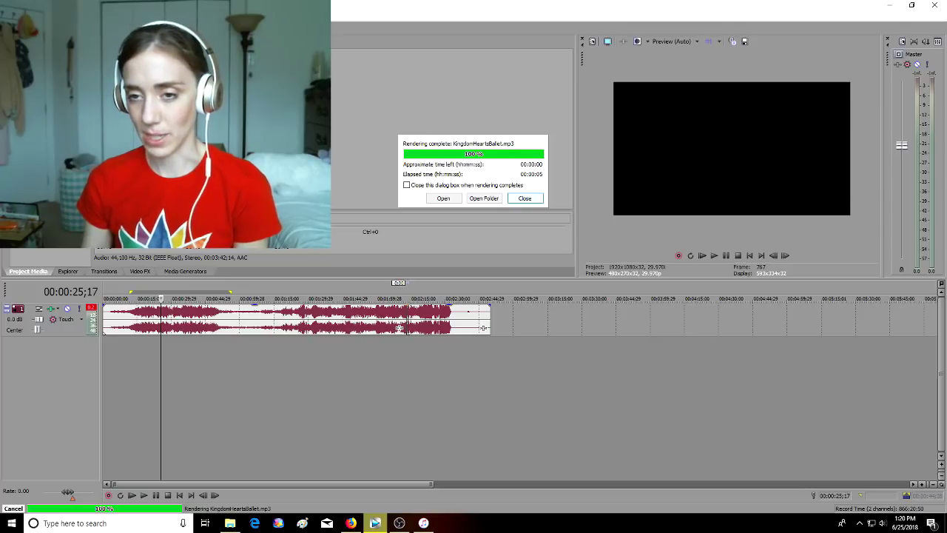
{"action": "key", "text": "Return"}
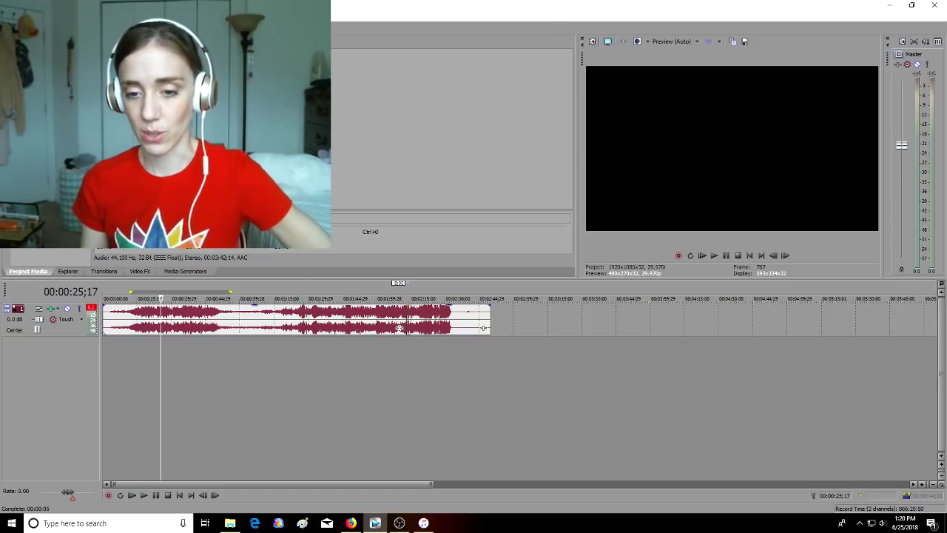
{"action": "left_click", "coordinate": [399, 523]}
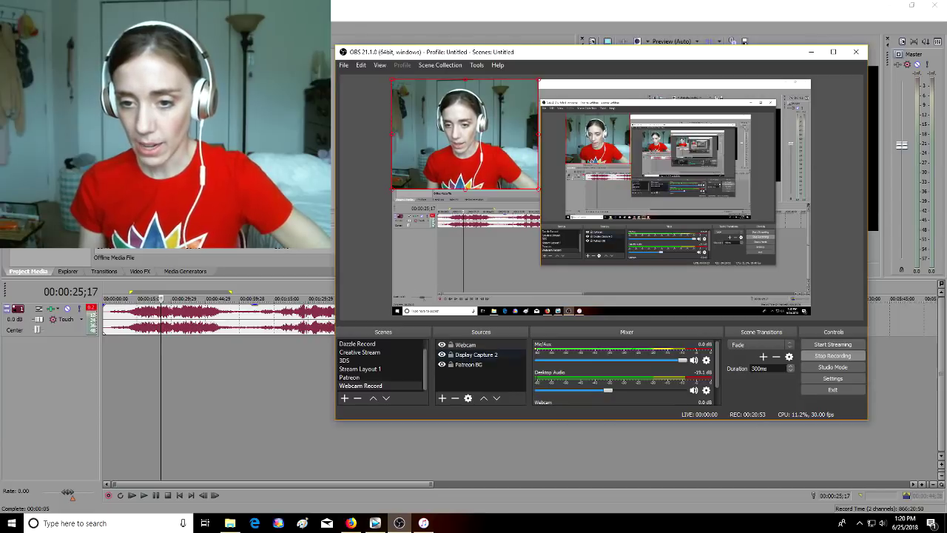